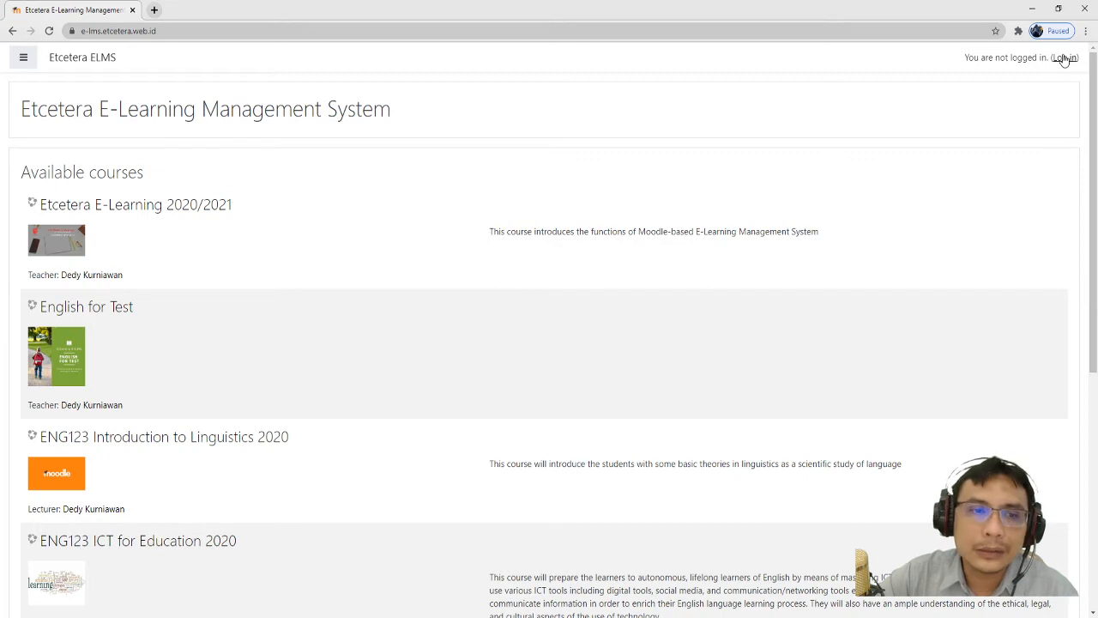
- Switch to the browser and log in to Etcetera ELMS with the teacher's username and password
left_click(360, 616)
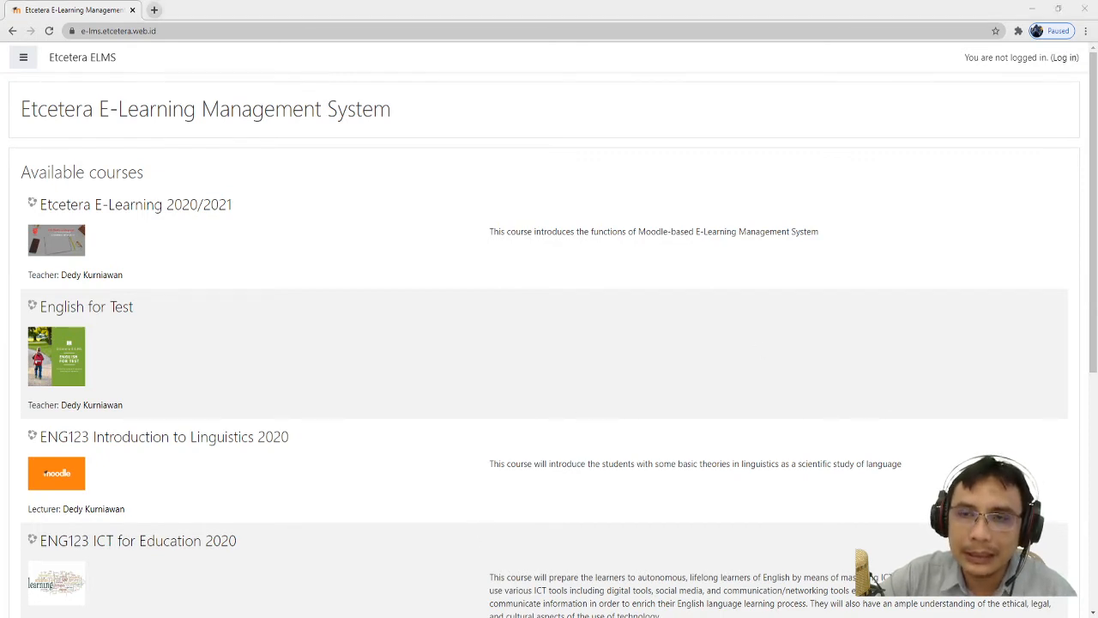
key("alt+Tab")
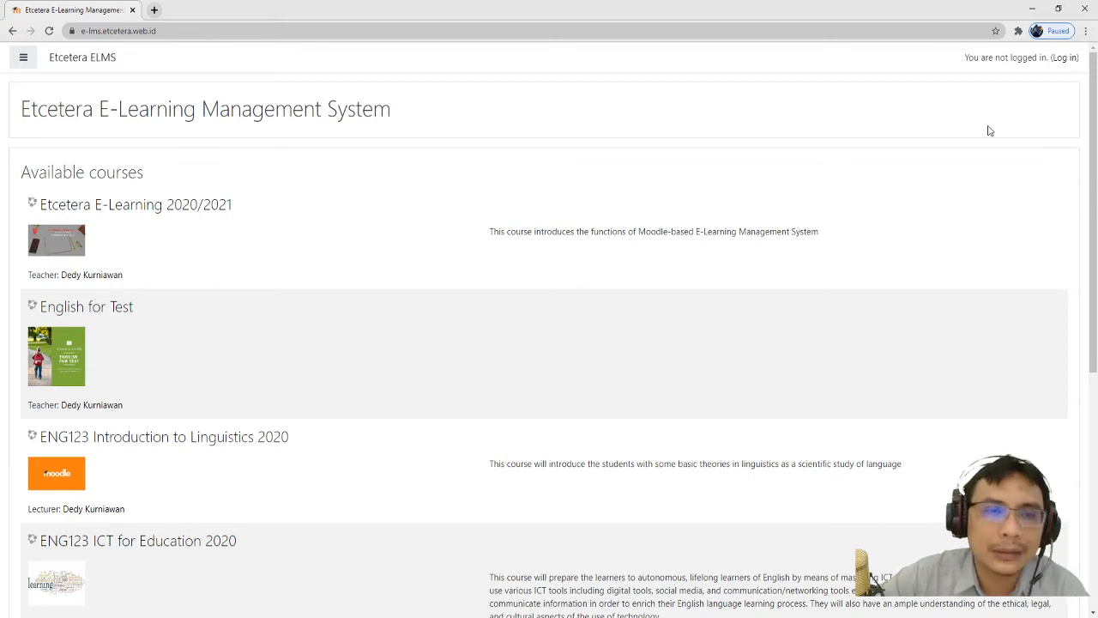
left_click(1072, 65)
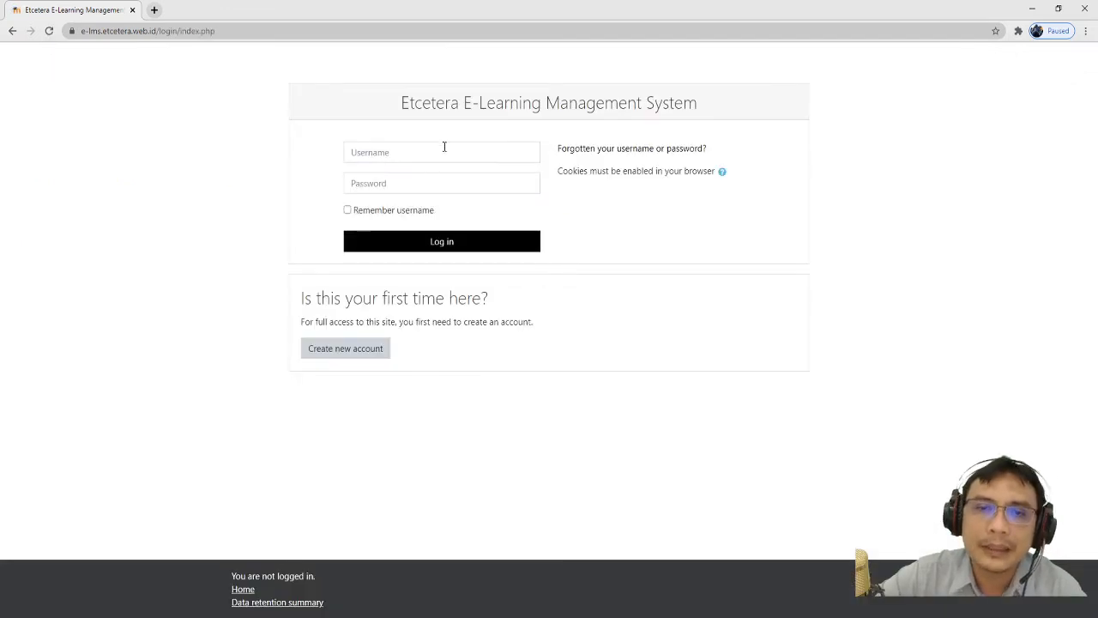
left_click(444, 151)
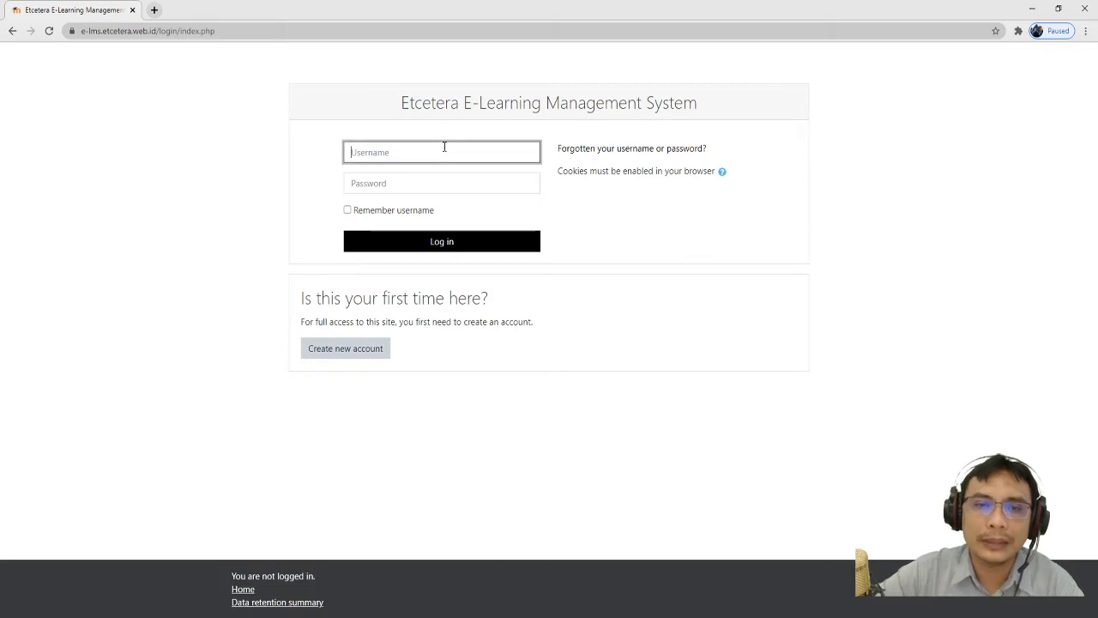
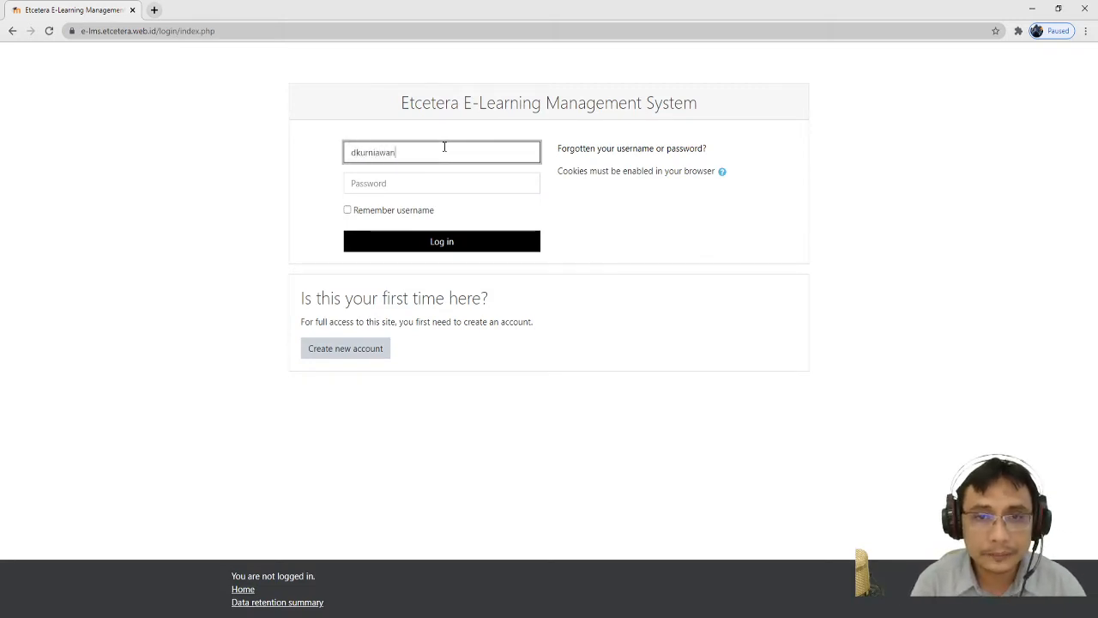
key("Tab")
type("•••")
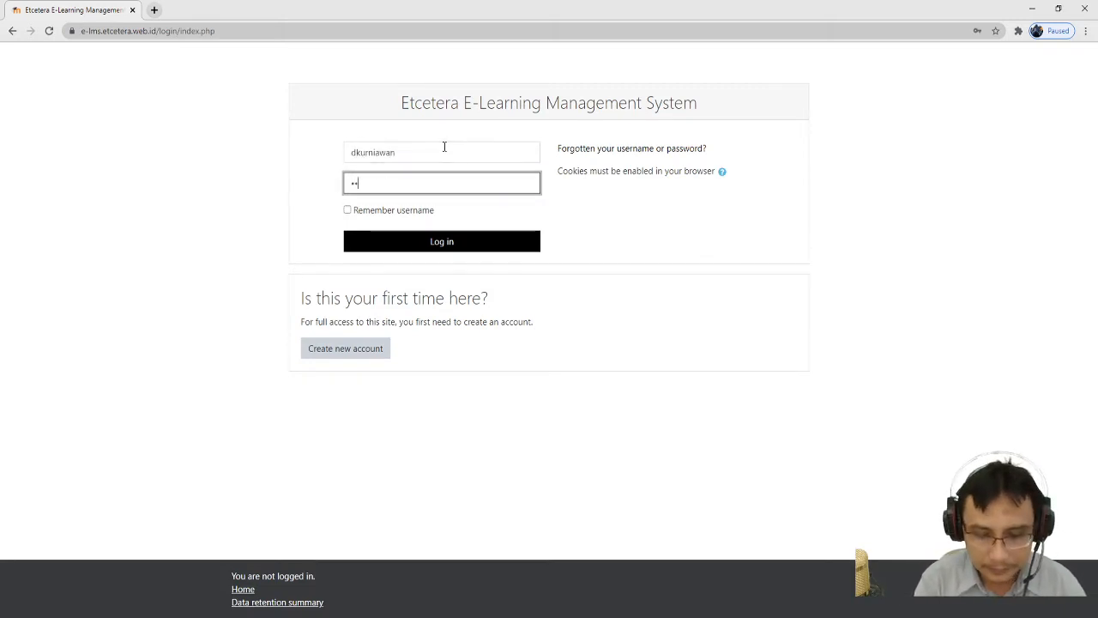
type("••••••")
key("Return")
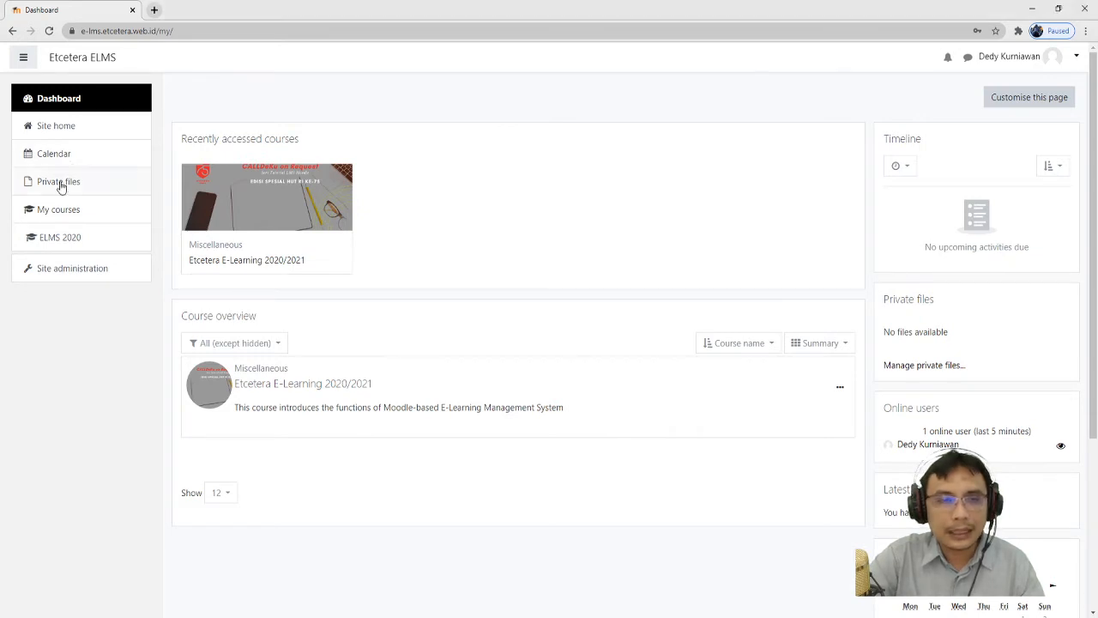
- Go to Site administration's Manage courses and categories page
left_click(78, 276)
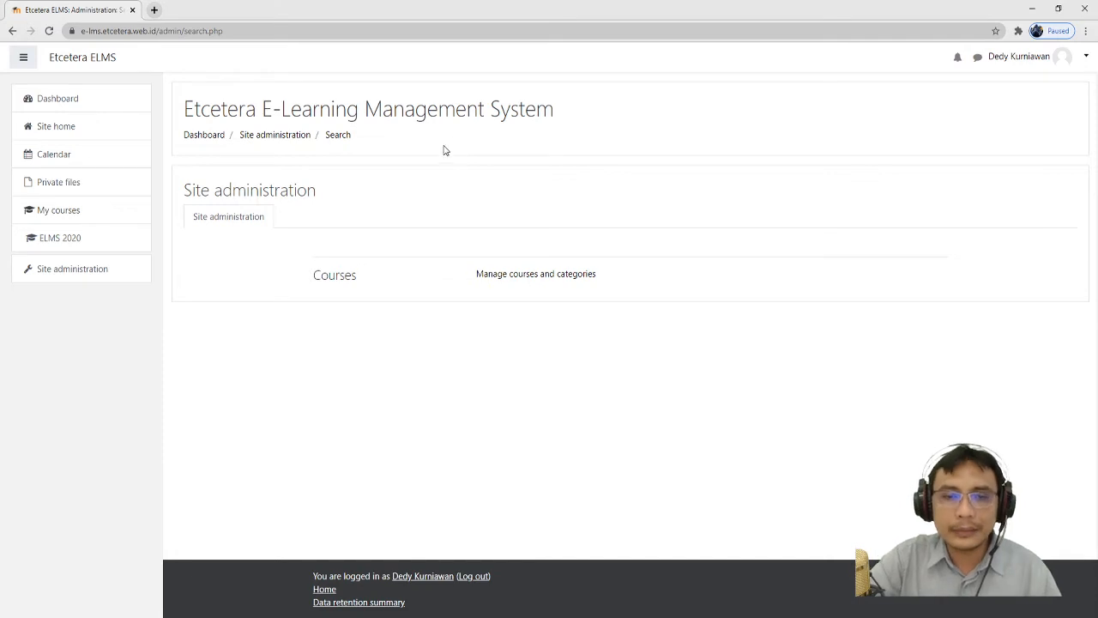
left_click(509, 274)
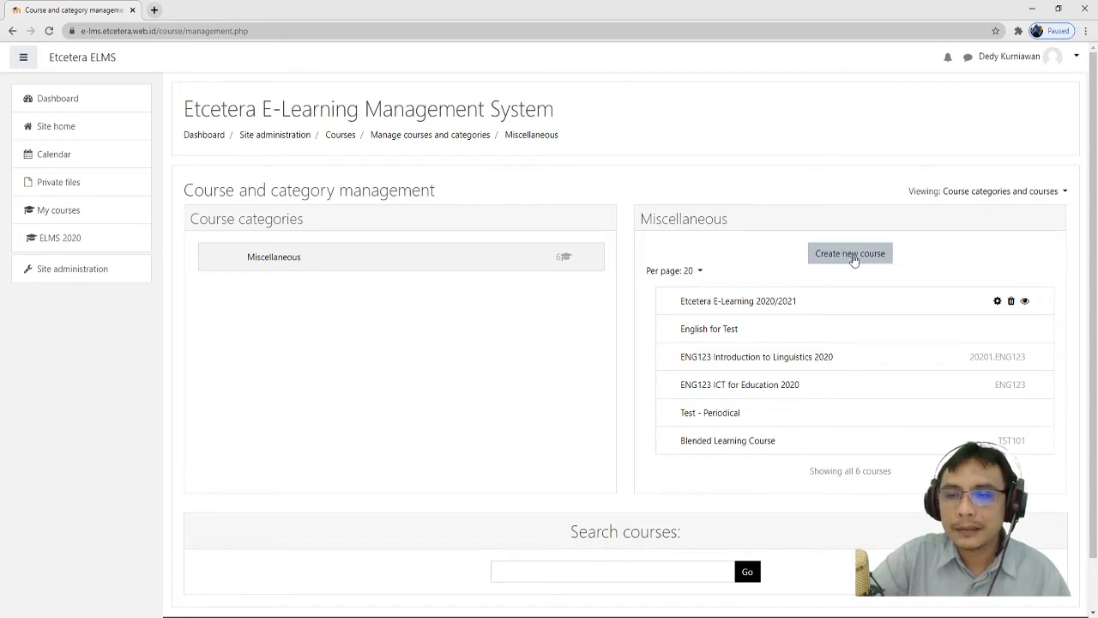
- Start a new course with the full name 'Kelas Hari Kemerdekaan RI Ke-75'
left_click(852, 256)
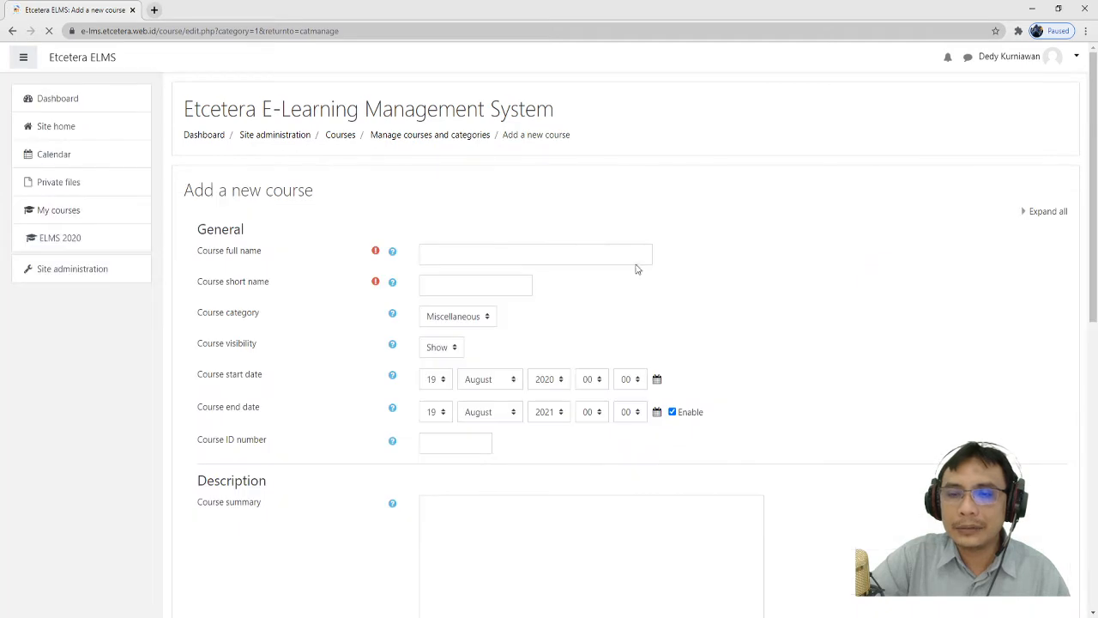
left_click(616, 249)
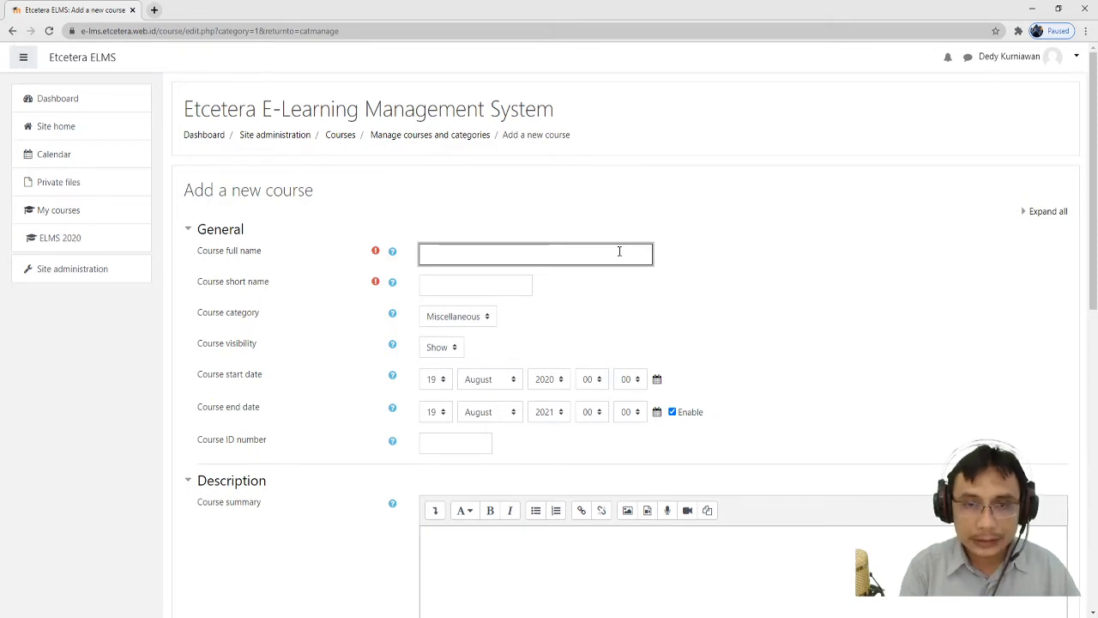
type("Kelas")
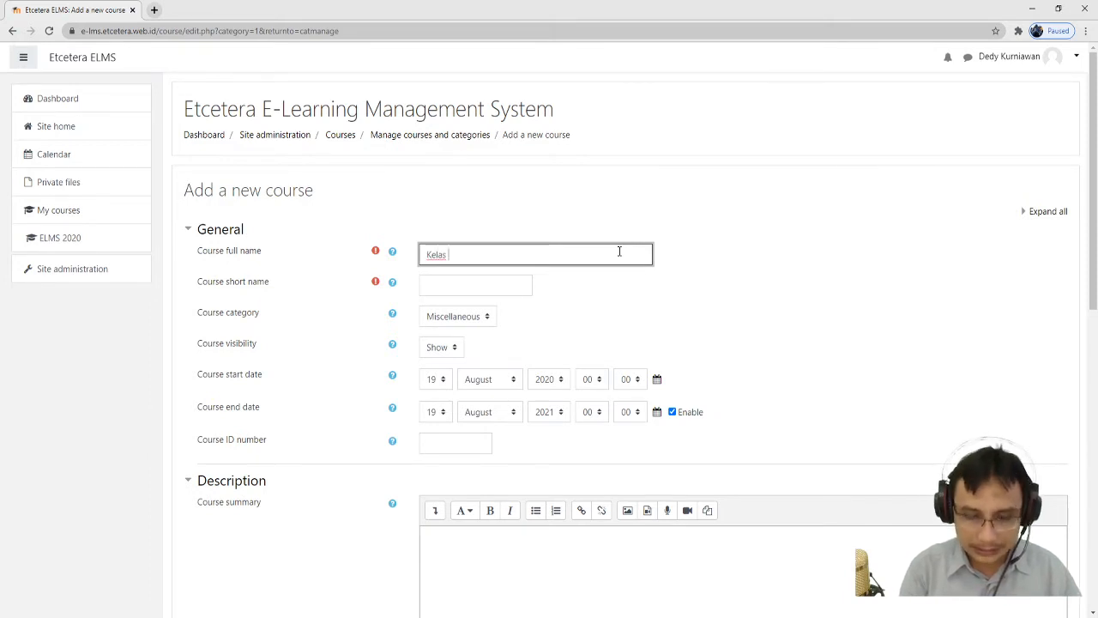
type(" Hari ")
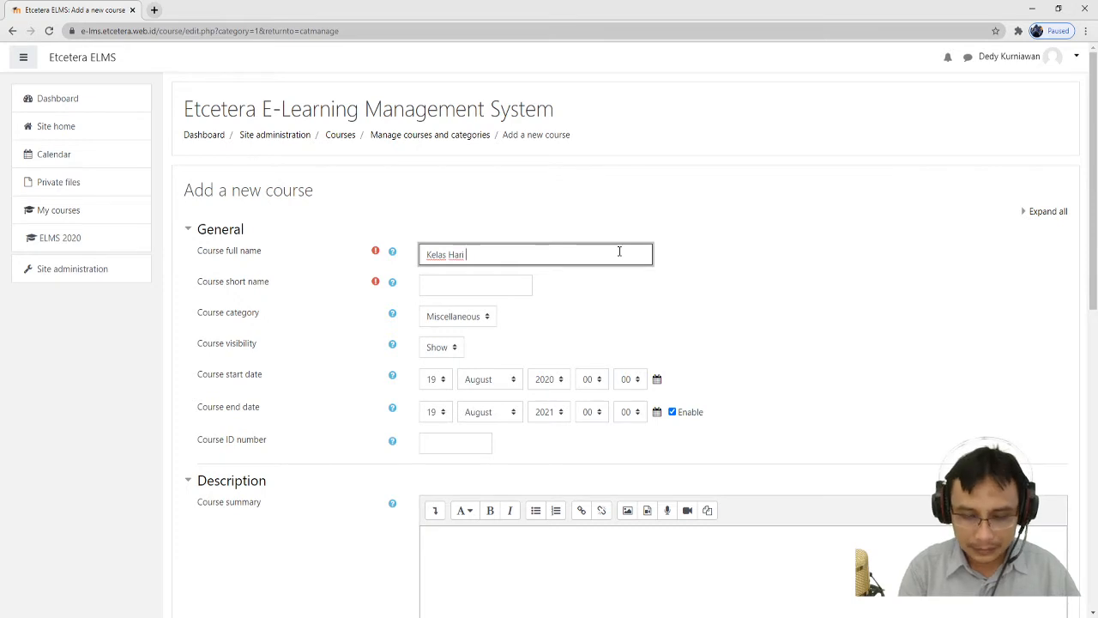
type("Kemerdekaan RI ")
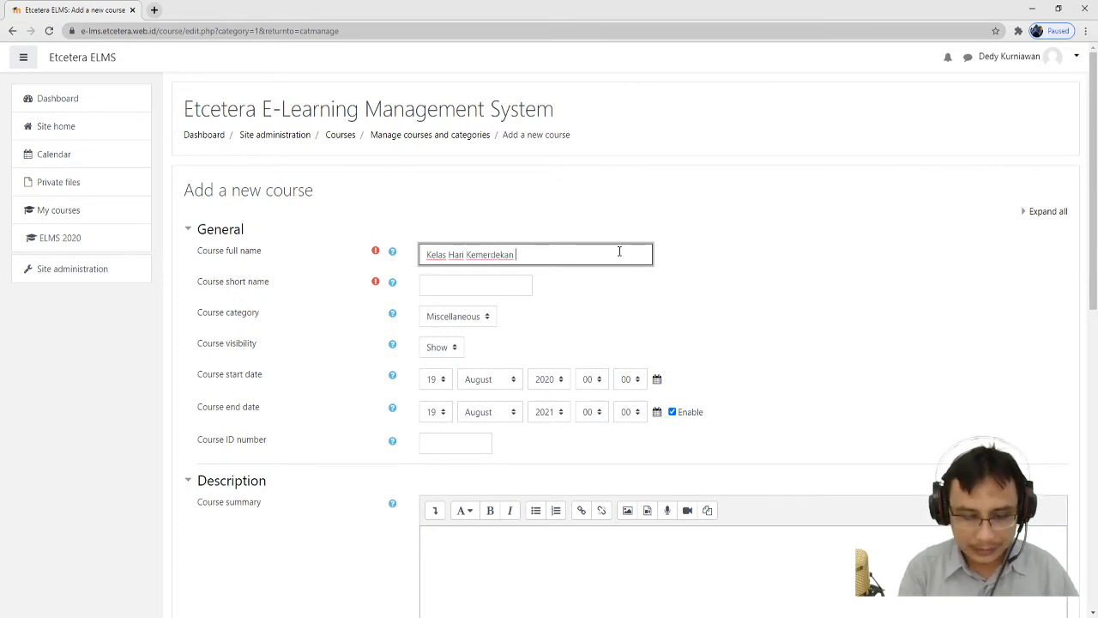
type("Ke-75")
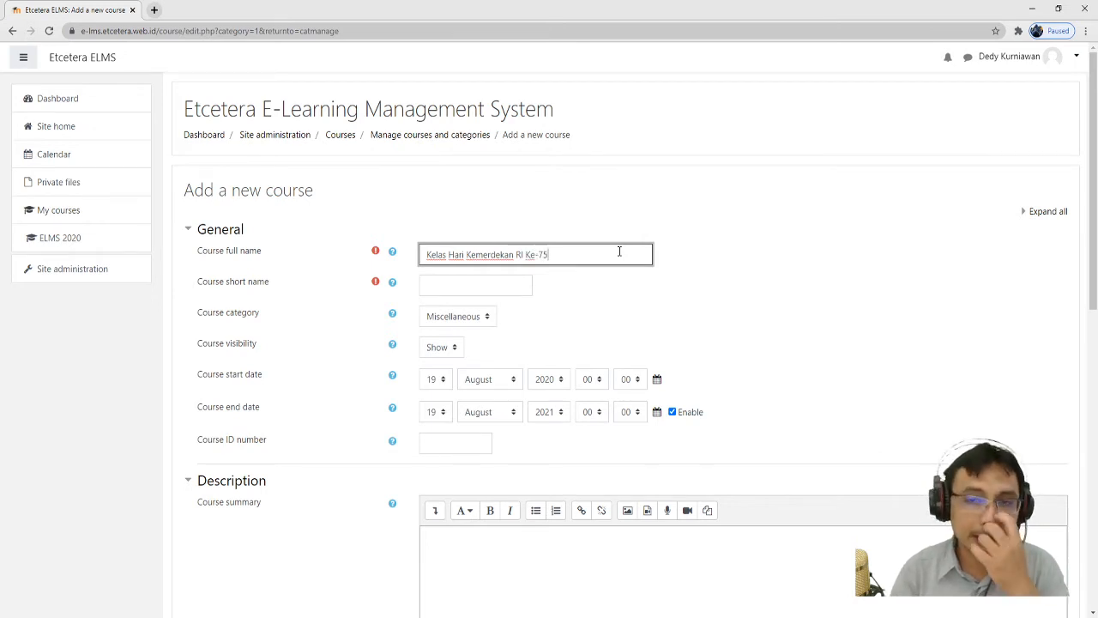
- Set the course short name to 'HUT RI 75'
key("Tab")
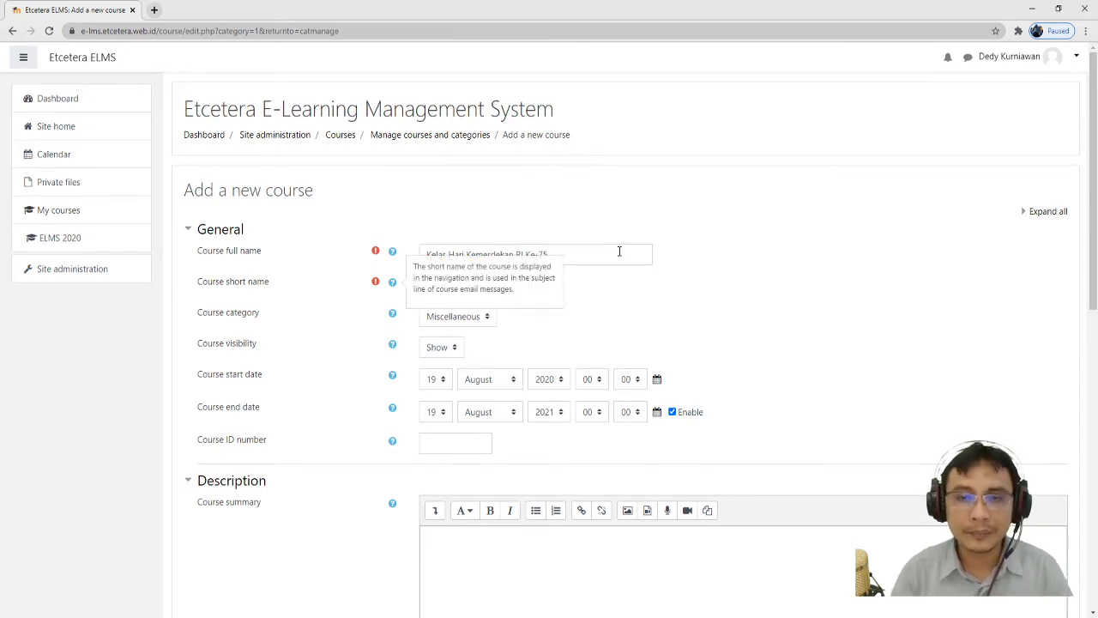
key("Tab")
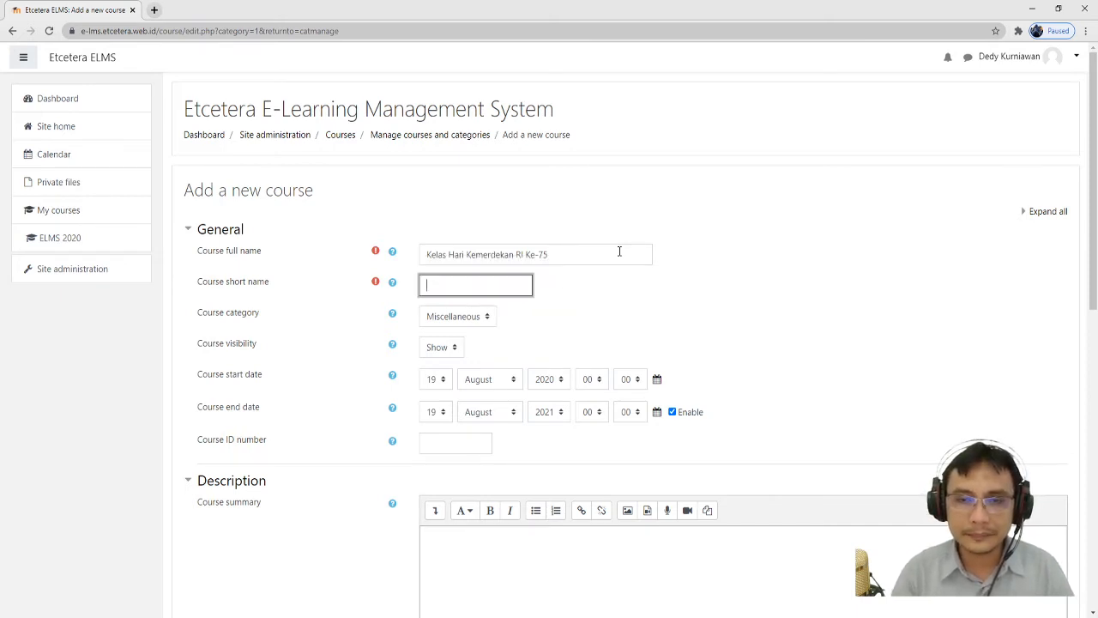
type("HUT ")
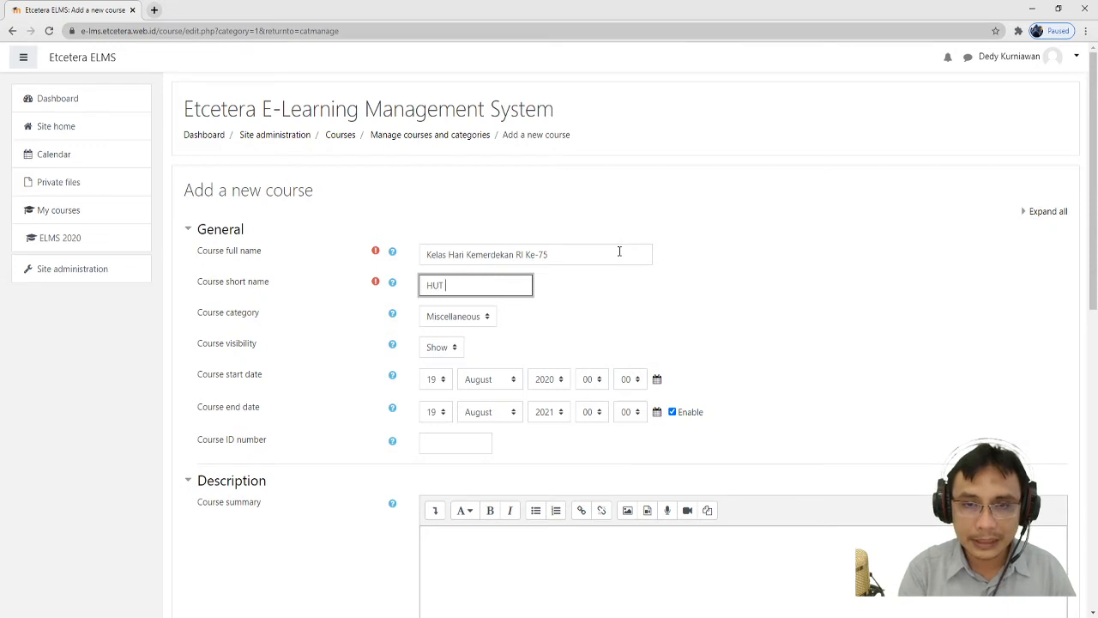
type("RI 2020")
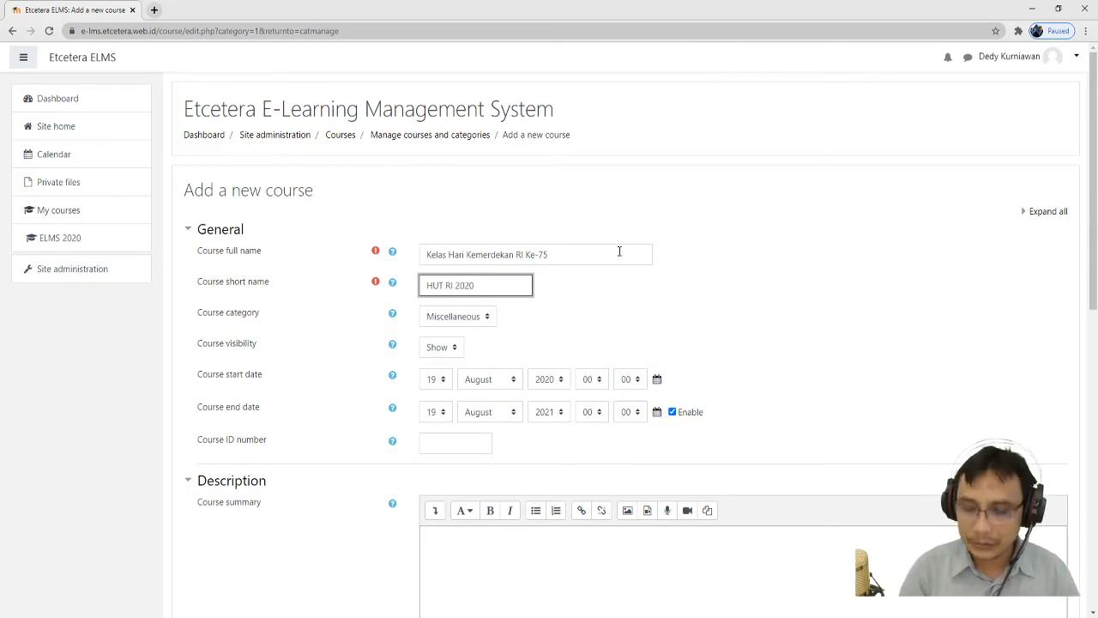
key("ctrl+shift+Left")
type("75")
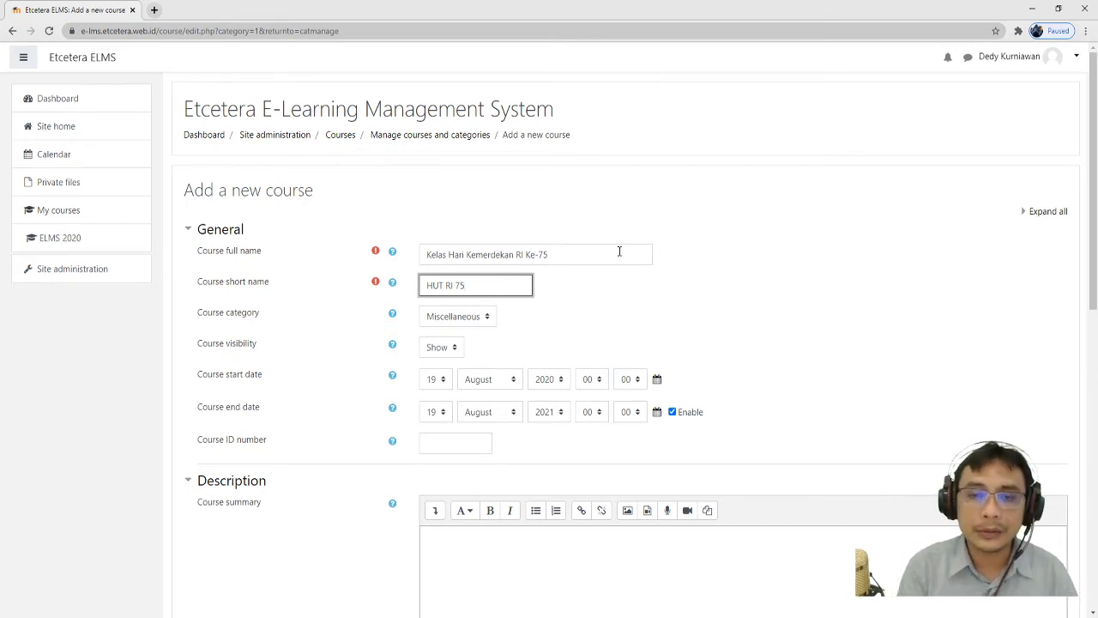
- Correct 'Kemerdekan' to 'Kemerdekaan' in the course full name and check the category dropdown
left_click(508, 255)
left_click(471, 322)
left_click(516, 316)
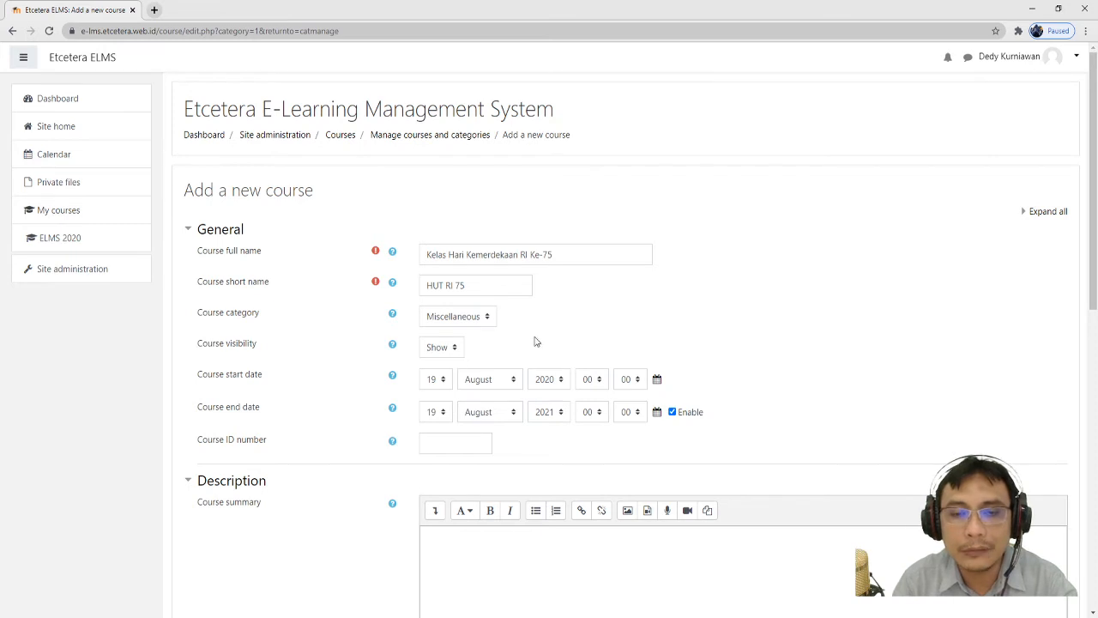
scroll(543, 360, "down", 1)
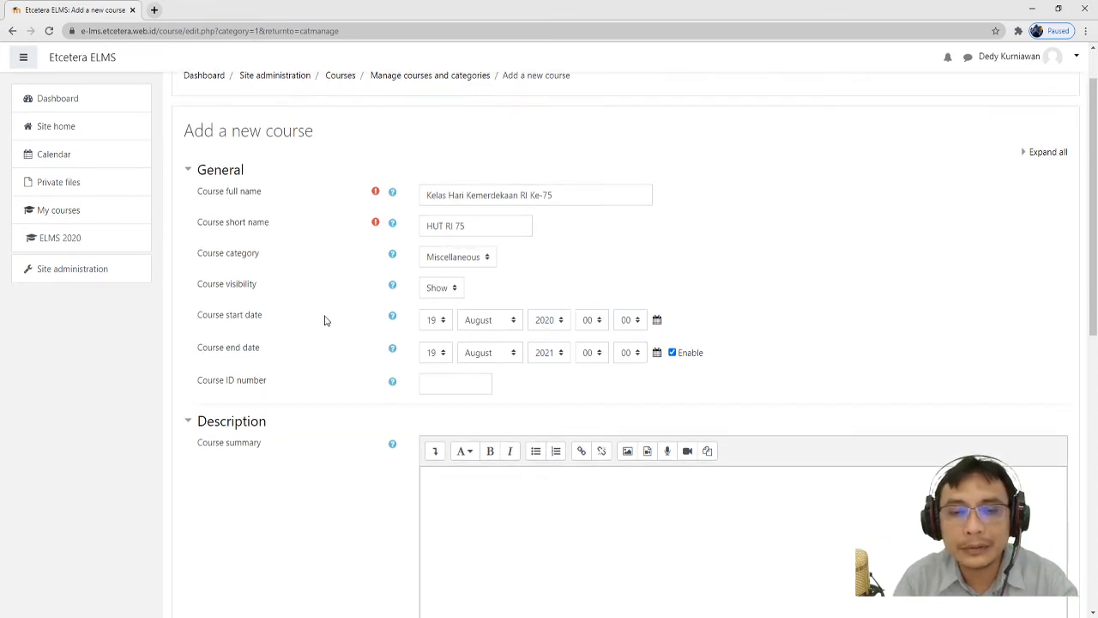
- Set the course start date to 20 August 2020 and disable the course end date
left_click(443, 328)
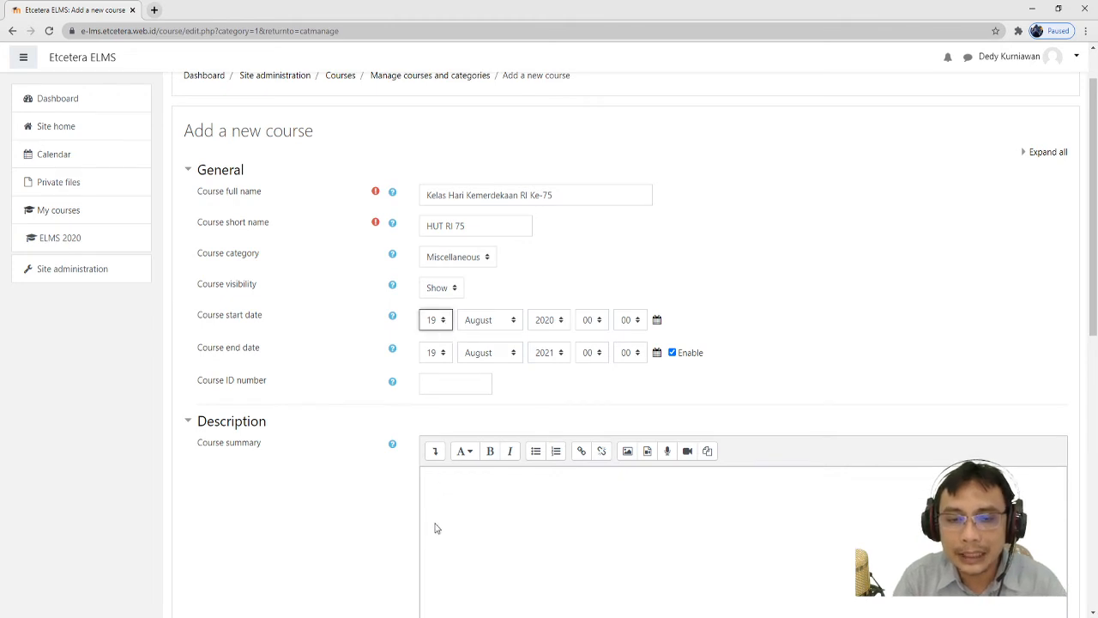
key("Down")
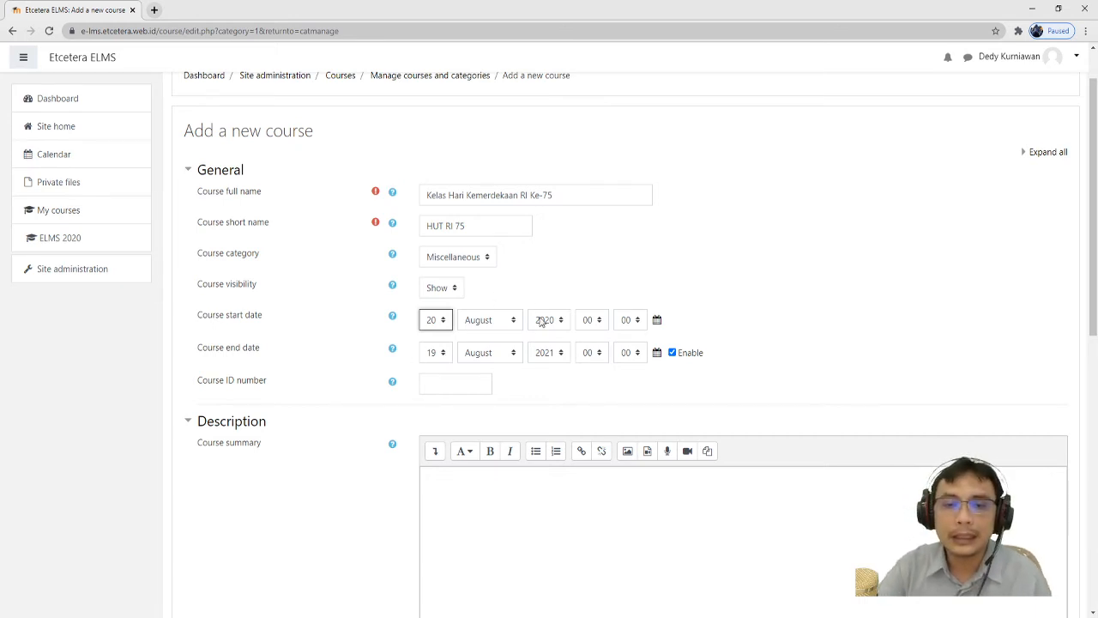
left_click(556, 377)
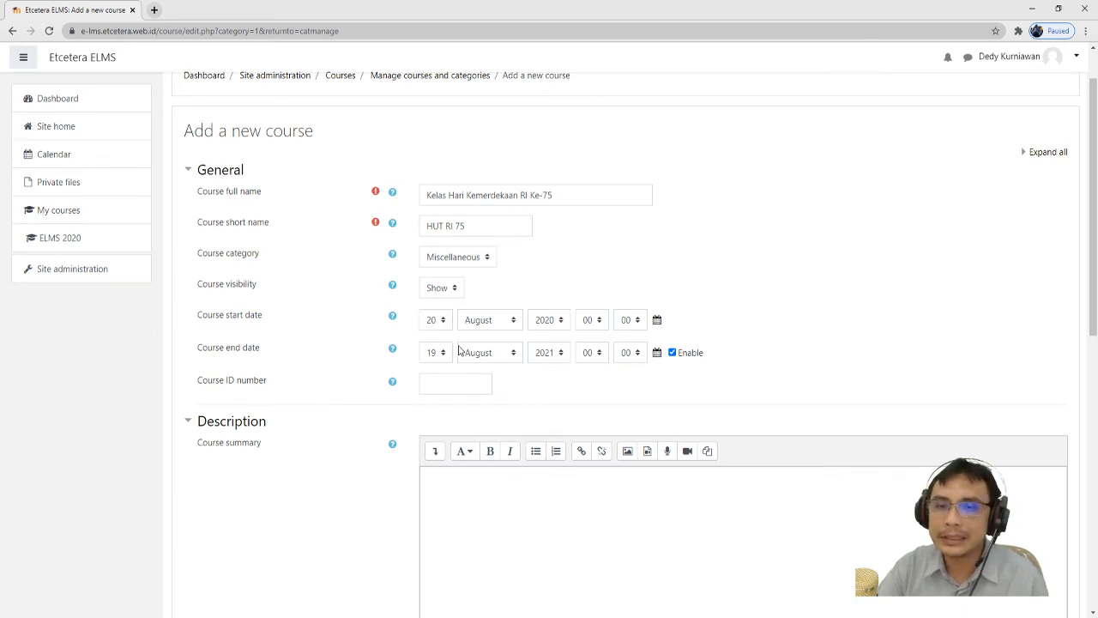
left_click(673, 353)
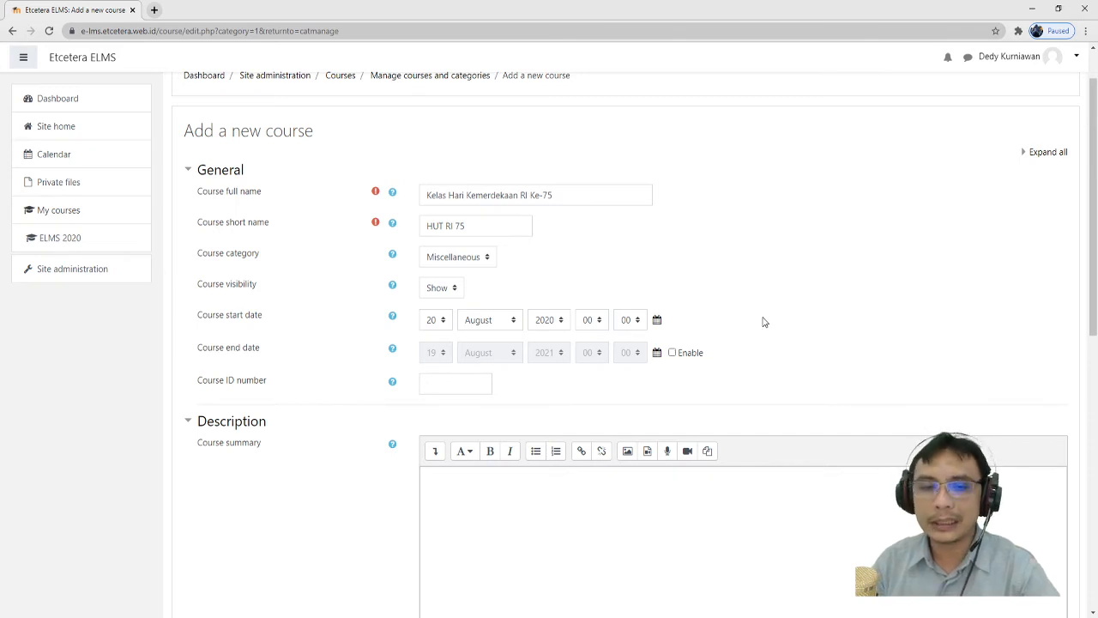
left_click(467, 384)
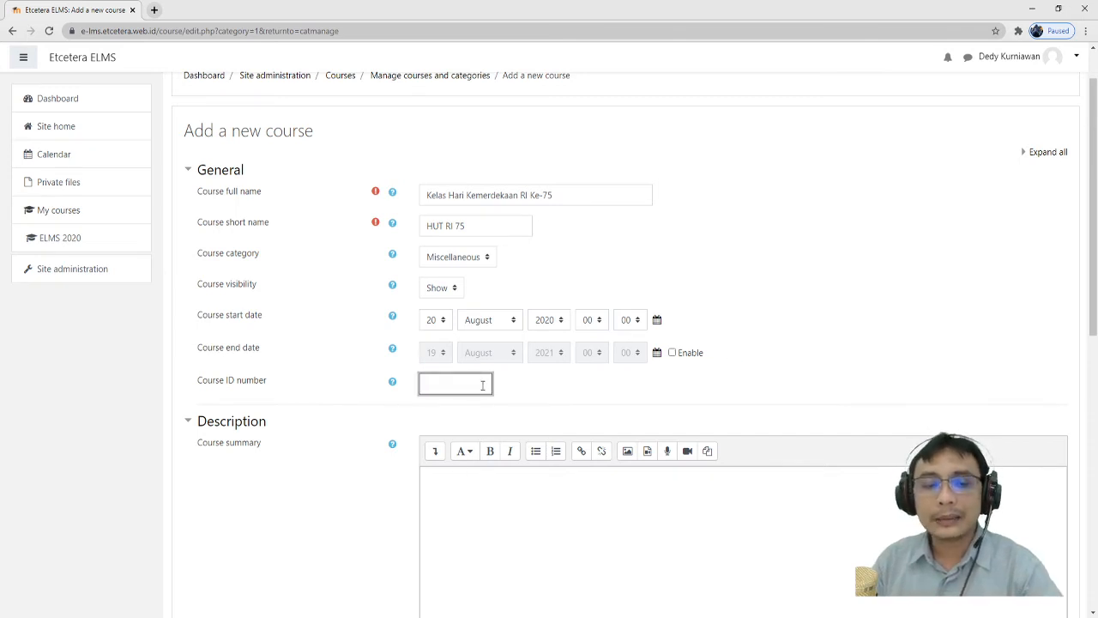
- Enter 20201.Etcetera.01 as the course ID number
scroll(294, 318, "down", 1)
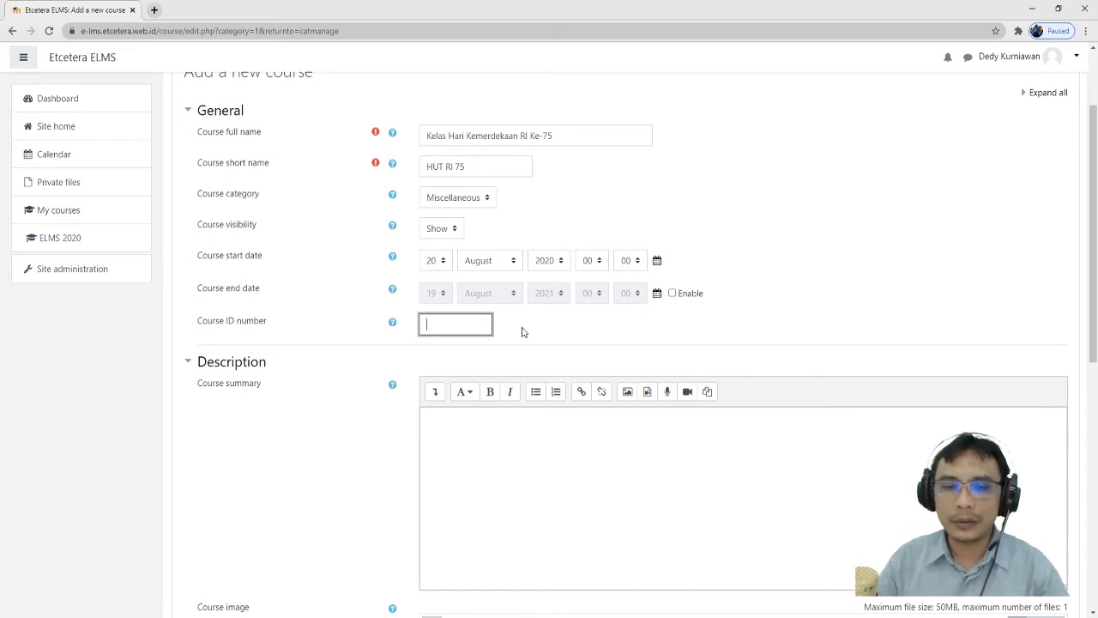
type("20201")
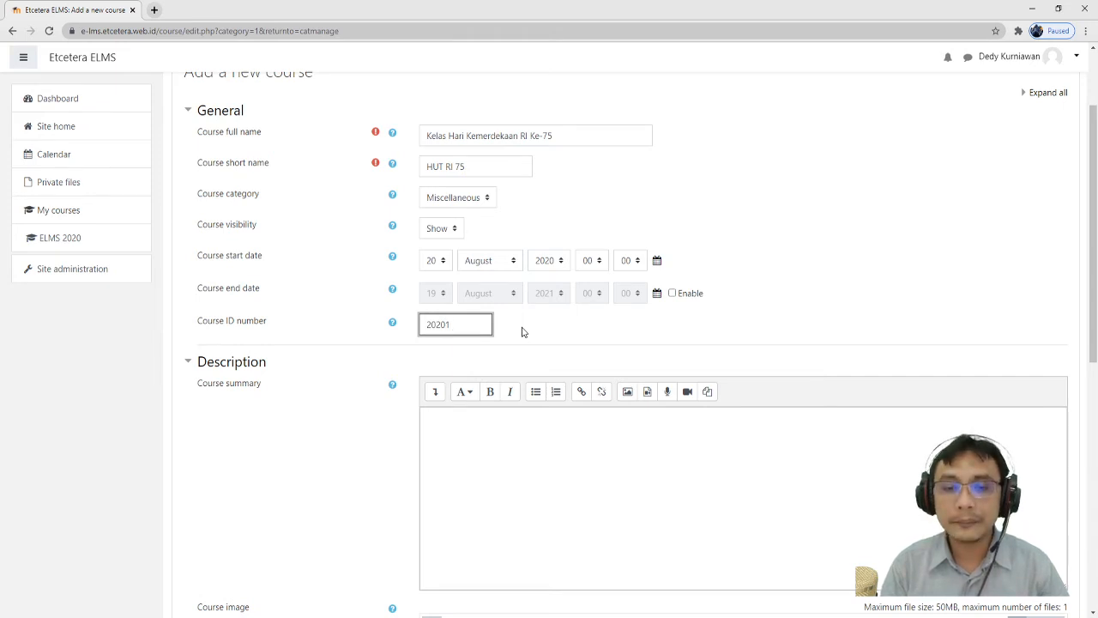
type(".E")
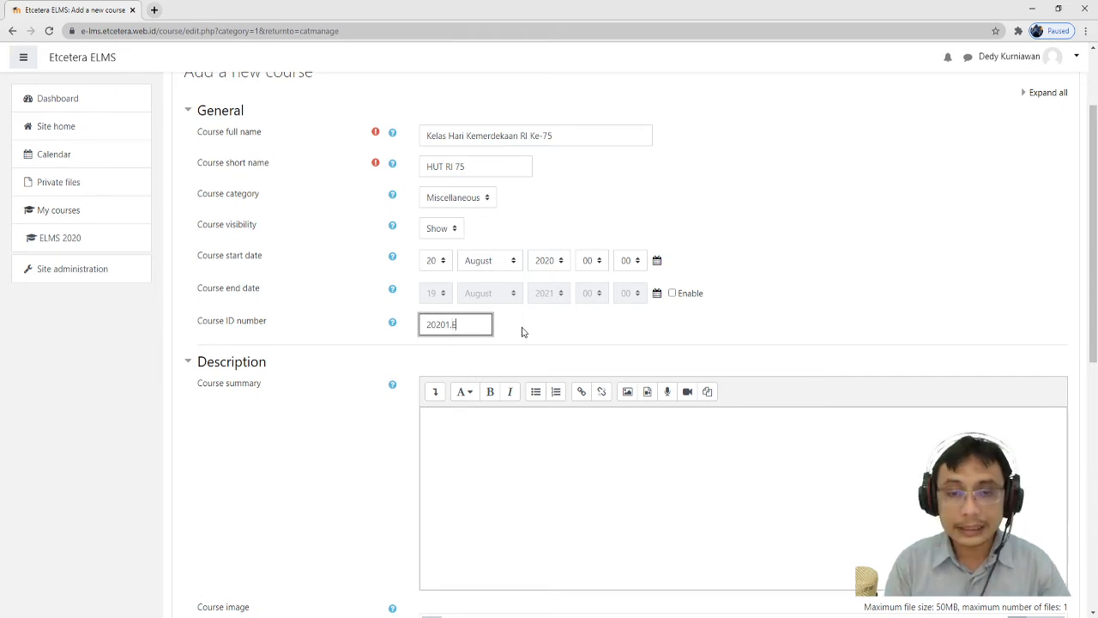
type("tcetera")
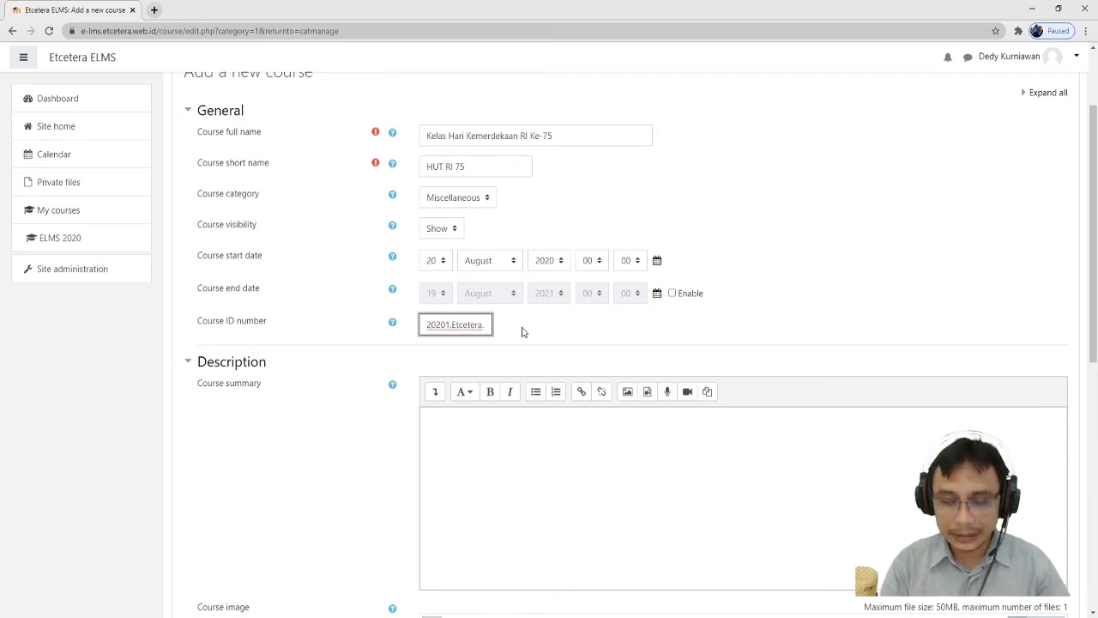
type(".01")
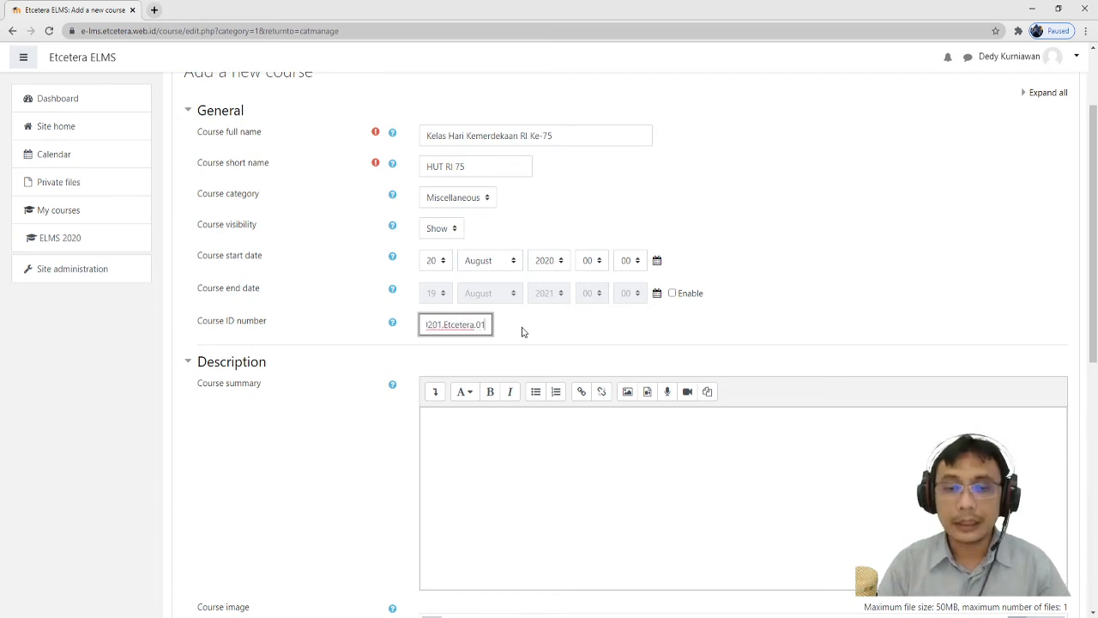
scroll(525, 330, "down", 2)
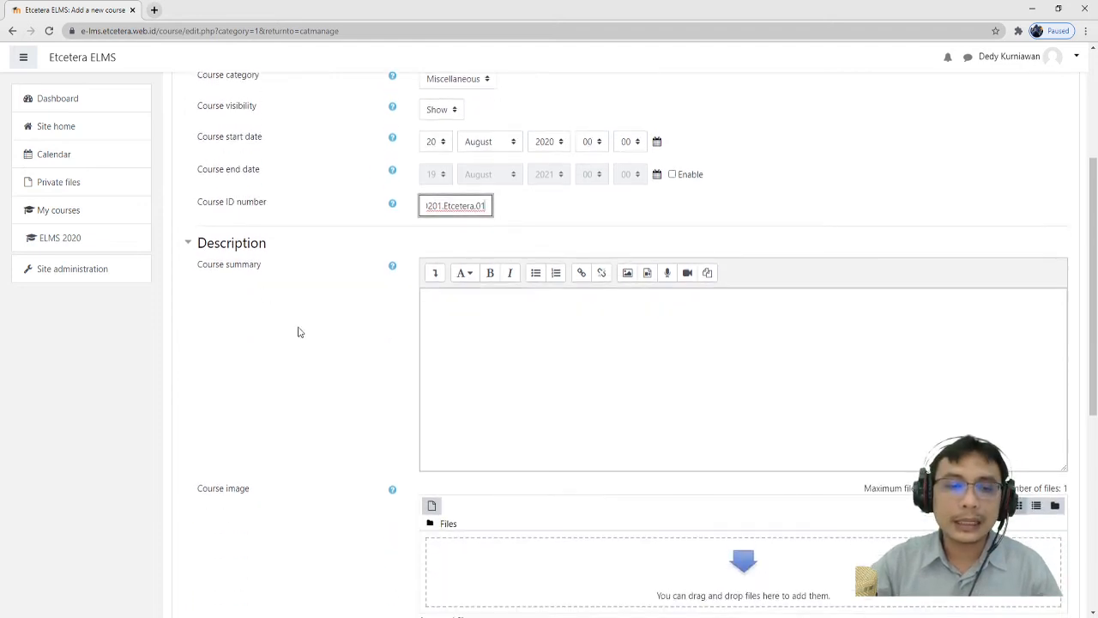
- Enter the course summary 'Kursus ini akan membahas penggunaan e-learning di perguruan tinggi'
left_click(521, 365)
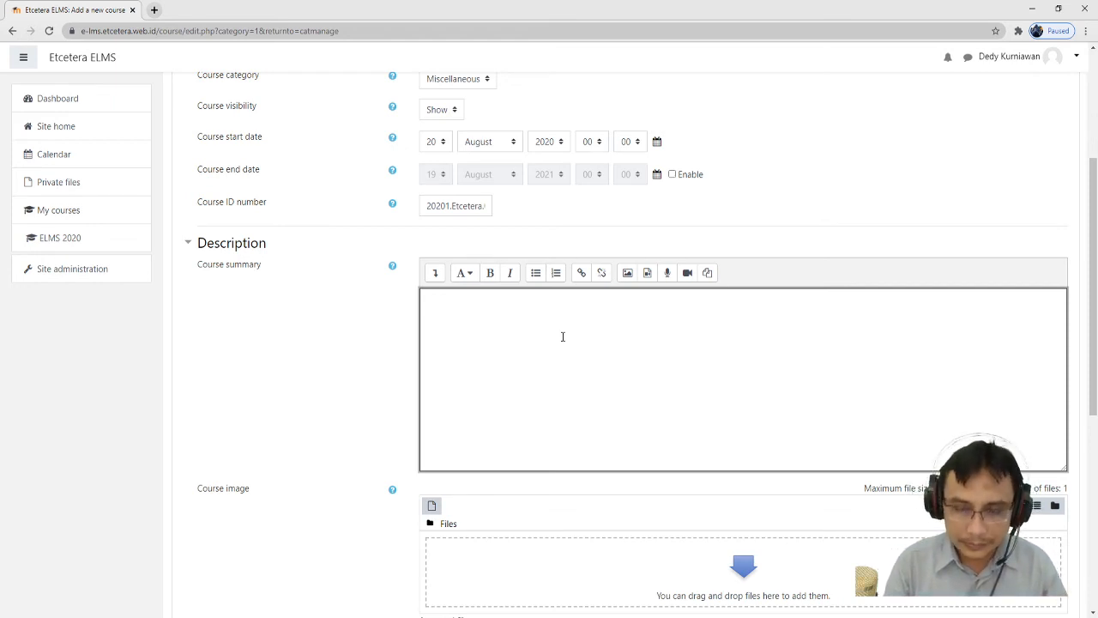
type("Ku")
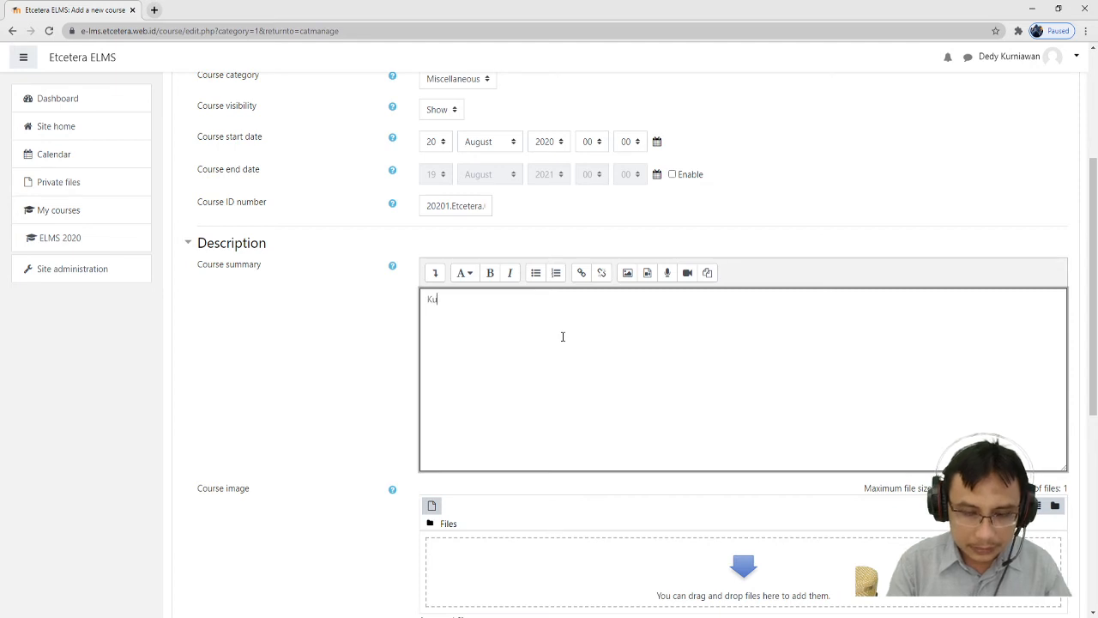
type("rsus ini ")
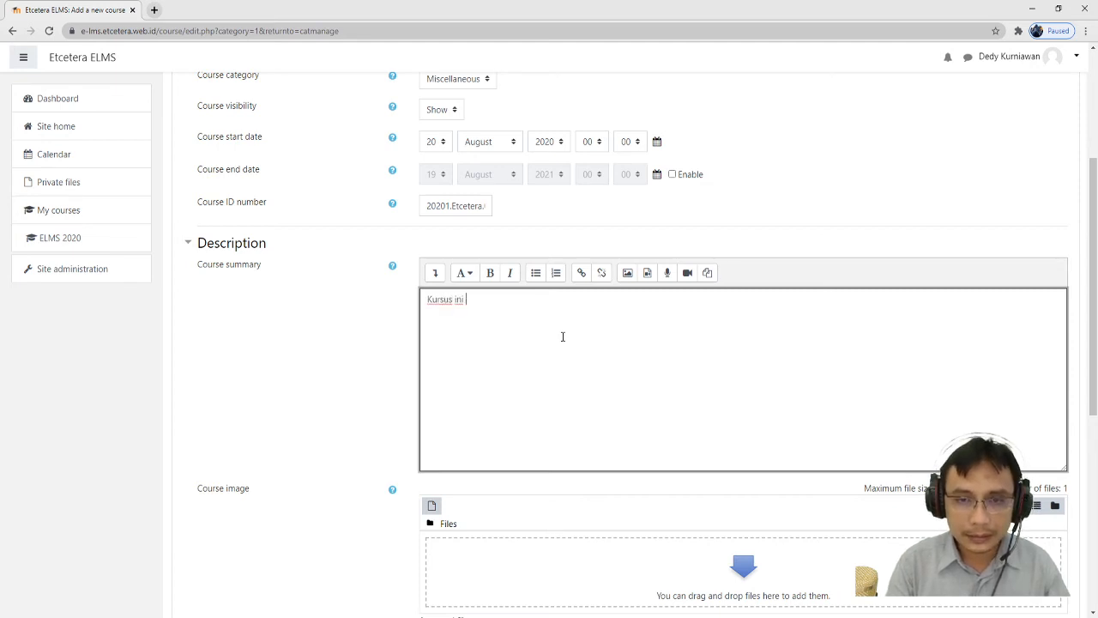
type("akan membah")
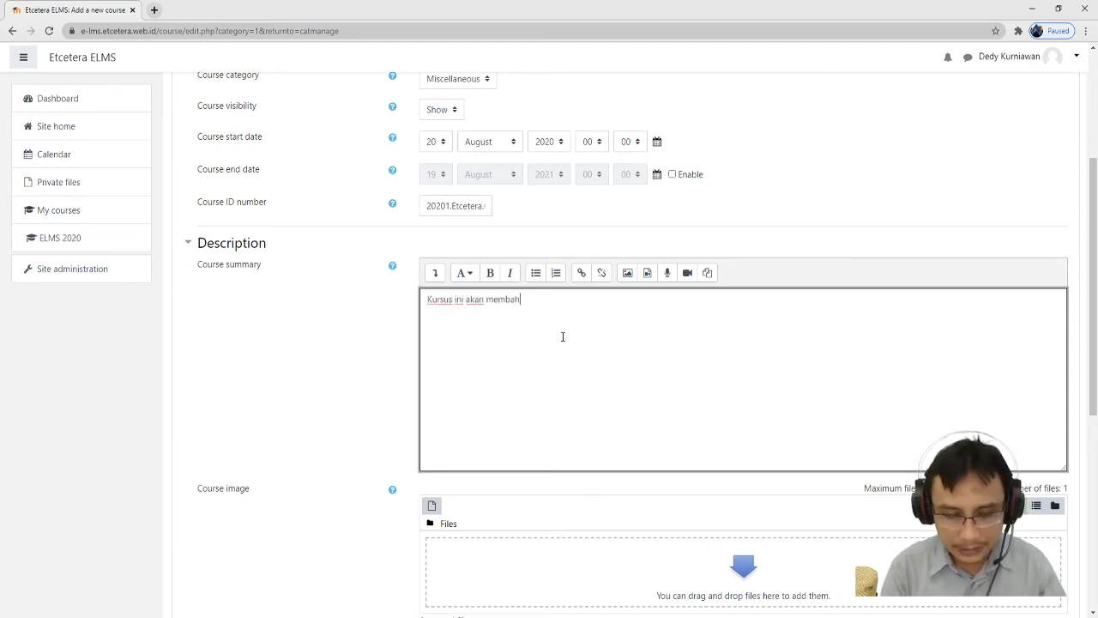
type("as penggun")
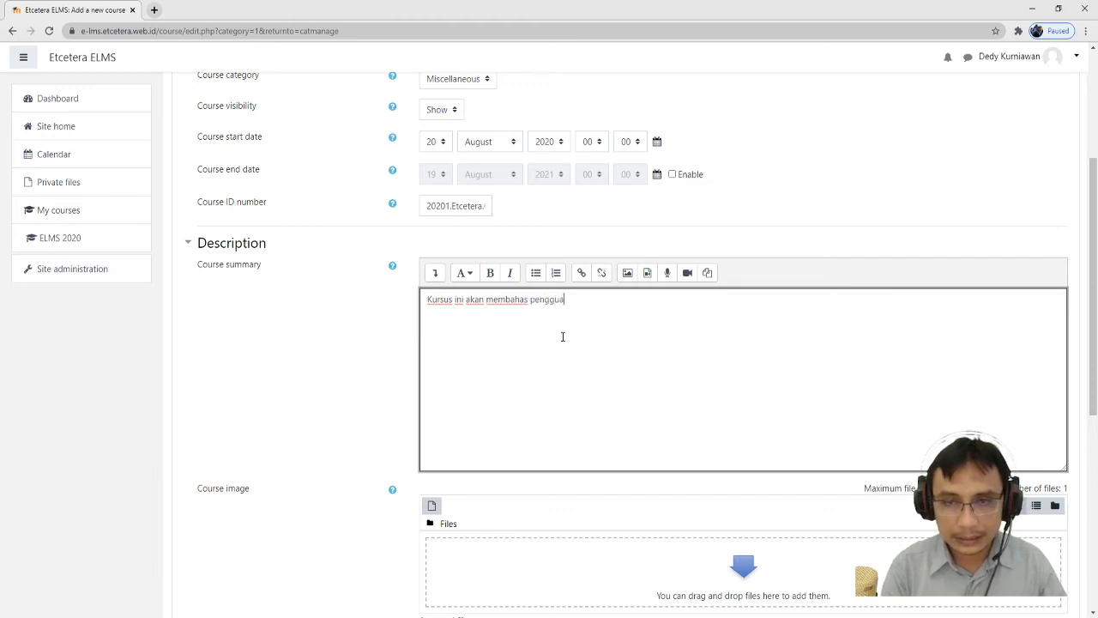
type("aan e")
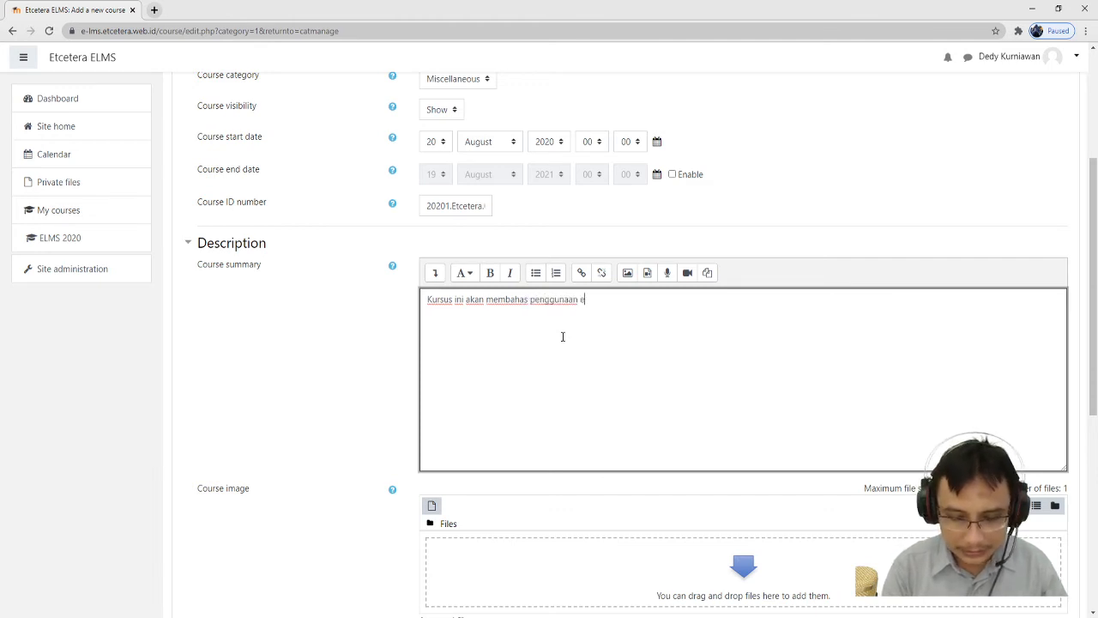
type("-learning di")
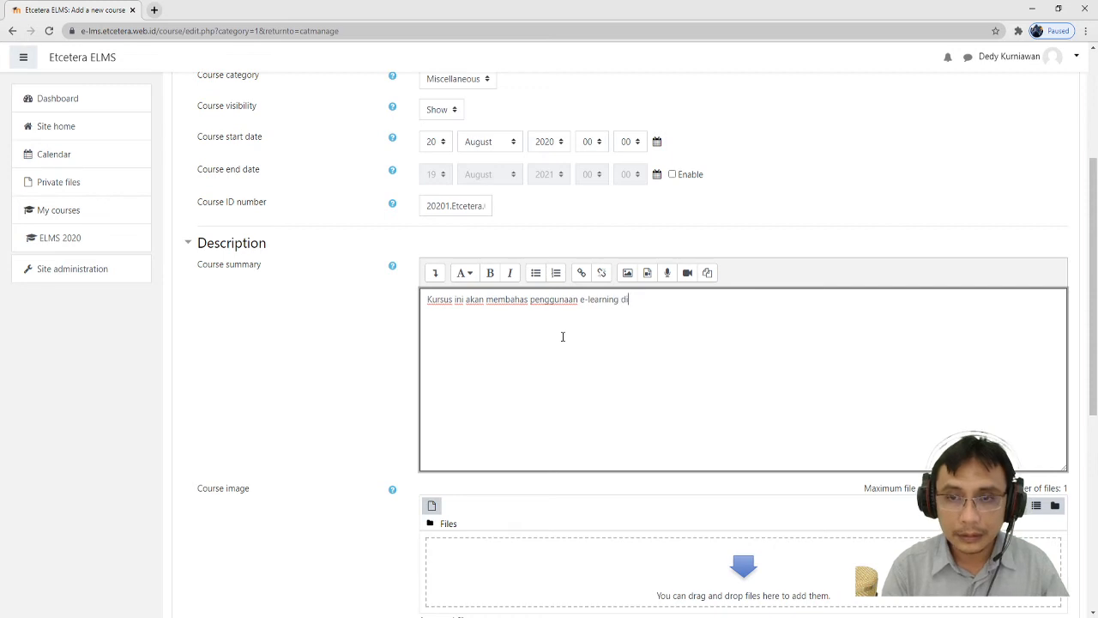
type(" perguruan ")
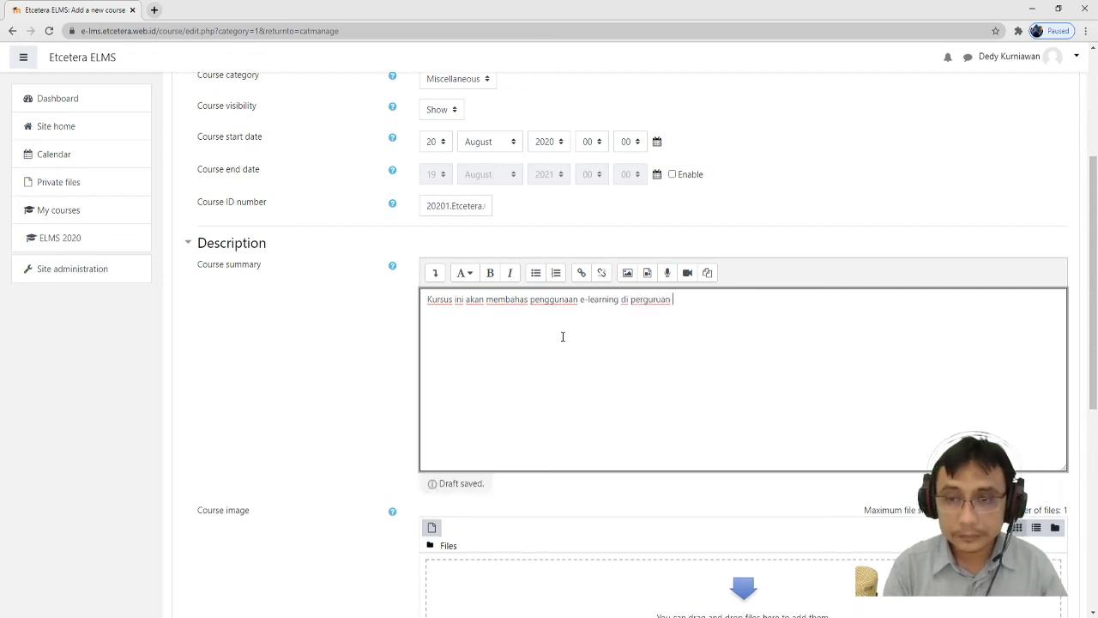
type("tingg")
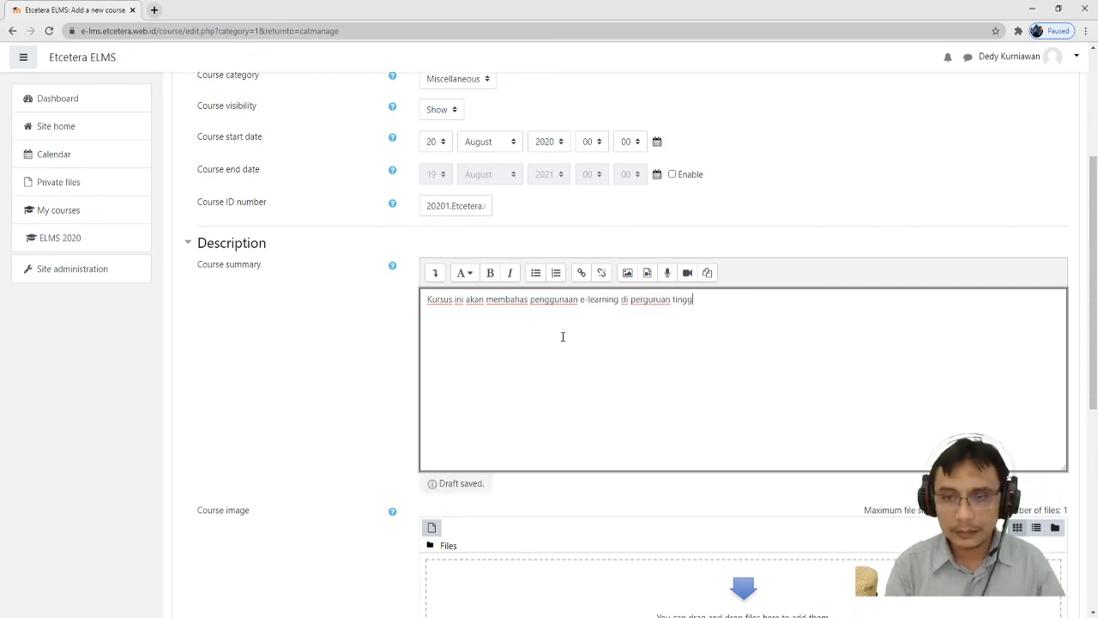
type("i")
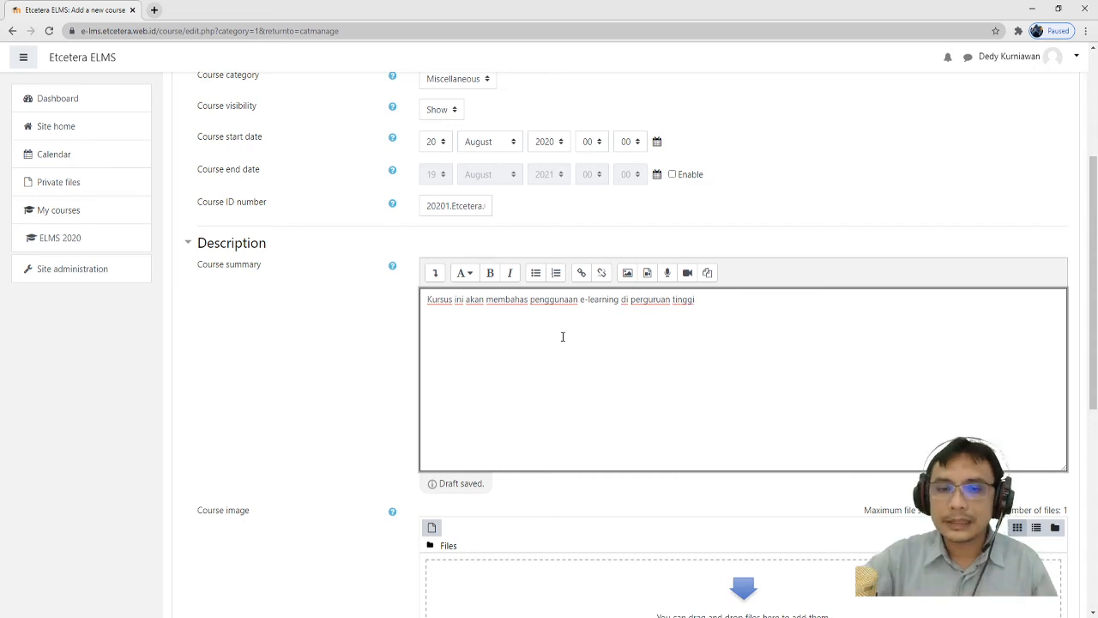
scroll(583, 282, "down", 3)
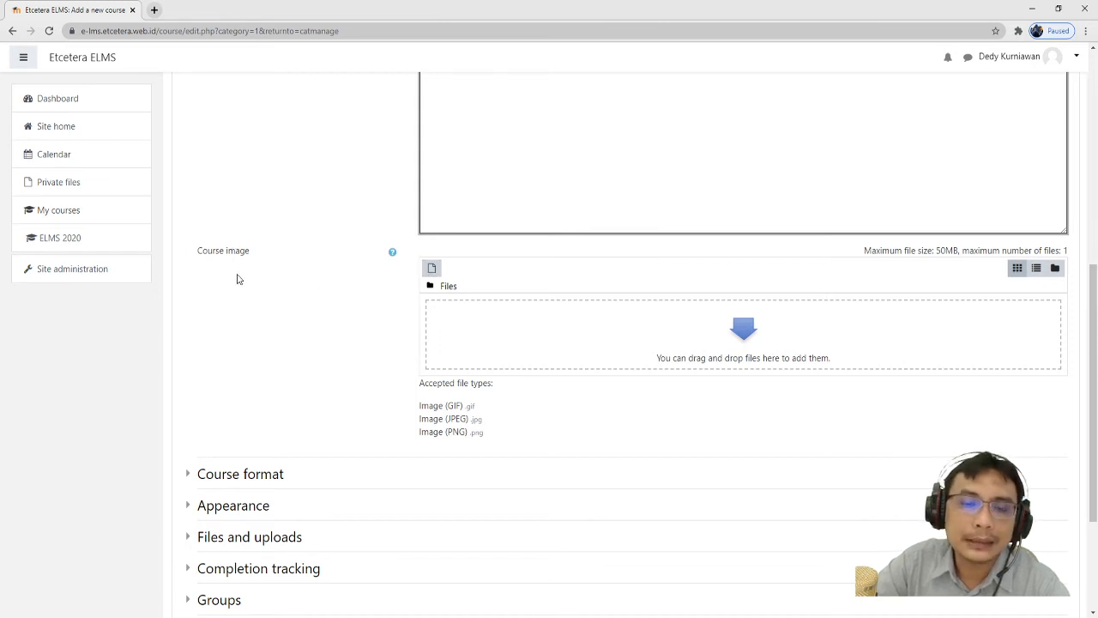
- Upload cover.png from the computer as the course image
left_click(432, 269)
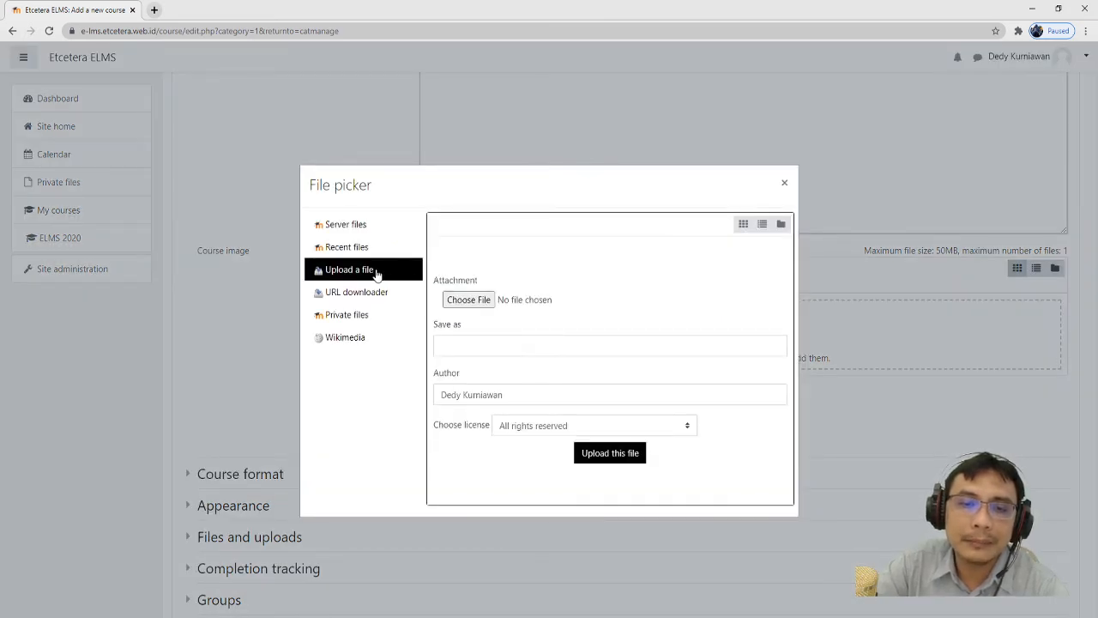
left_click(471, 304)
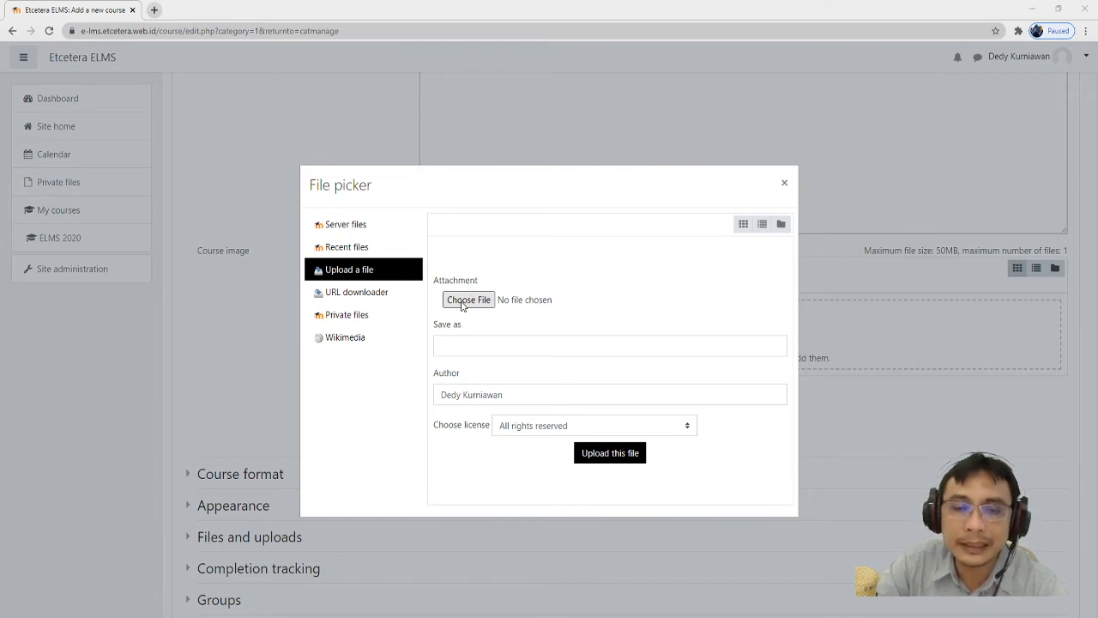
key("Return")
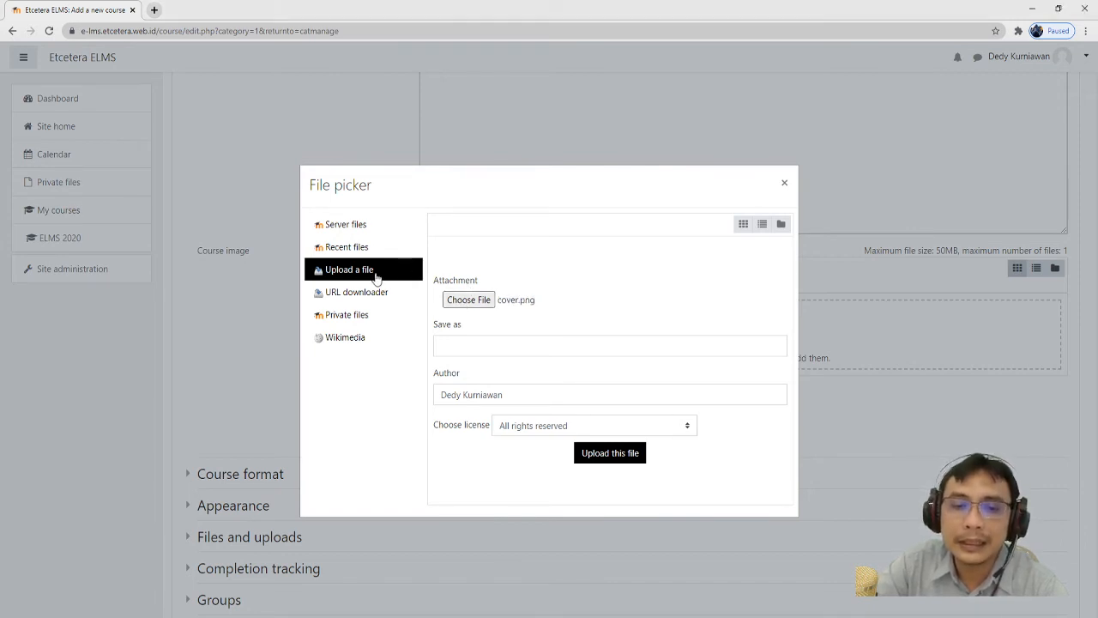
left_click(533, 303)
left_click(568, 339)
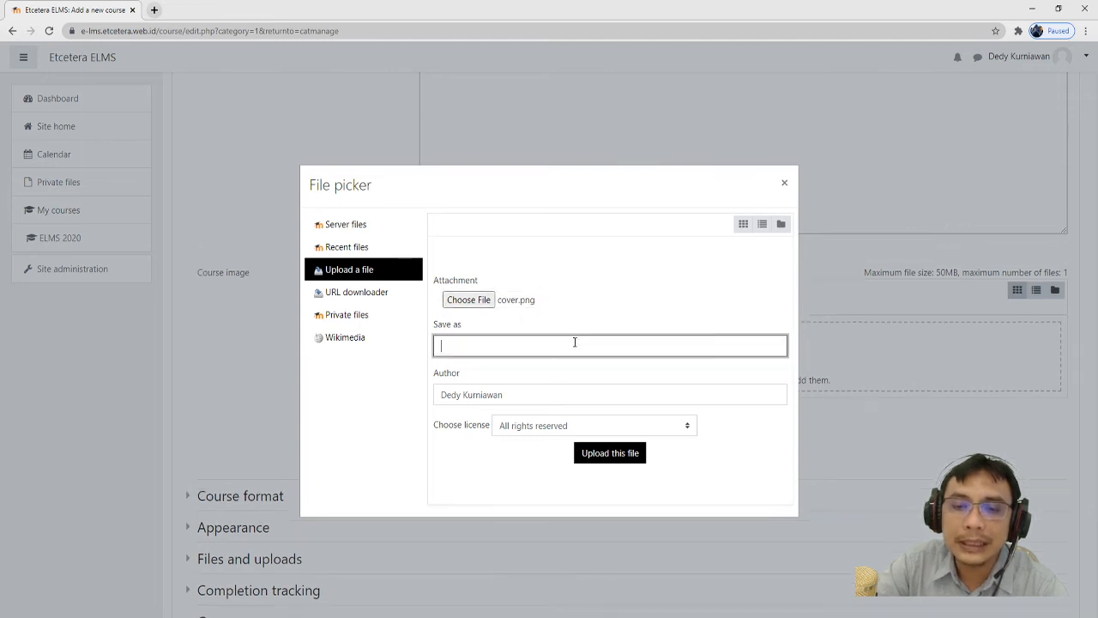
left_click(646, 316)
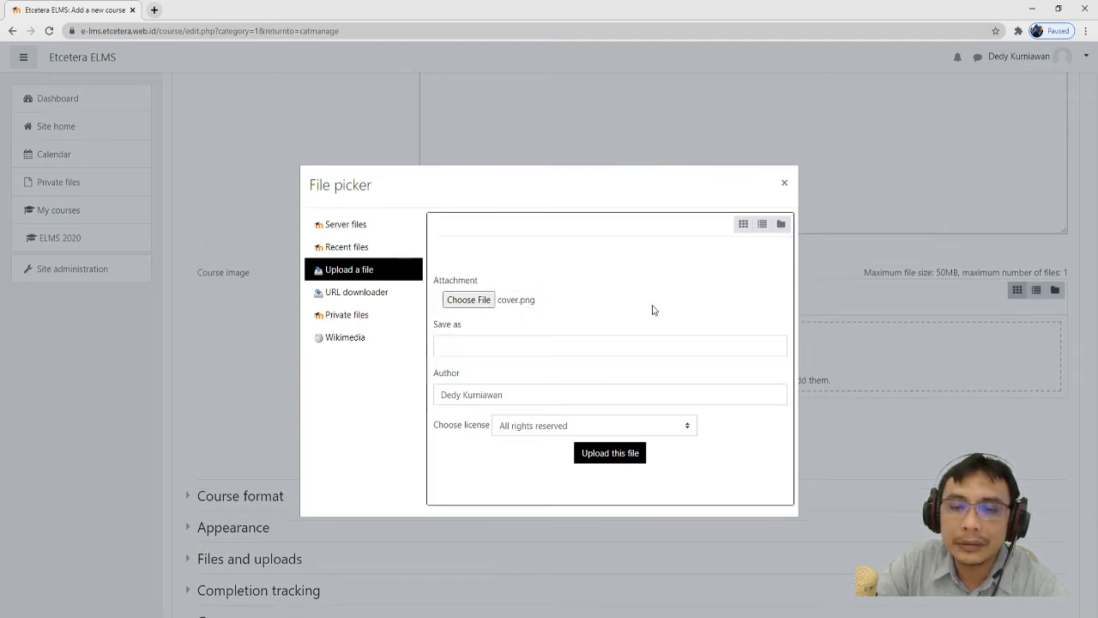
left_click(610, 454)
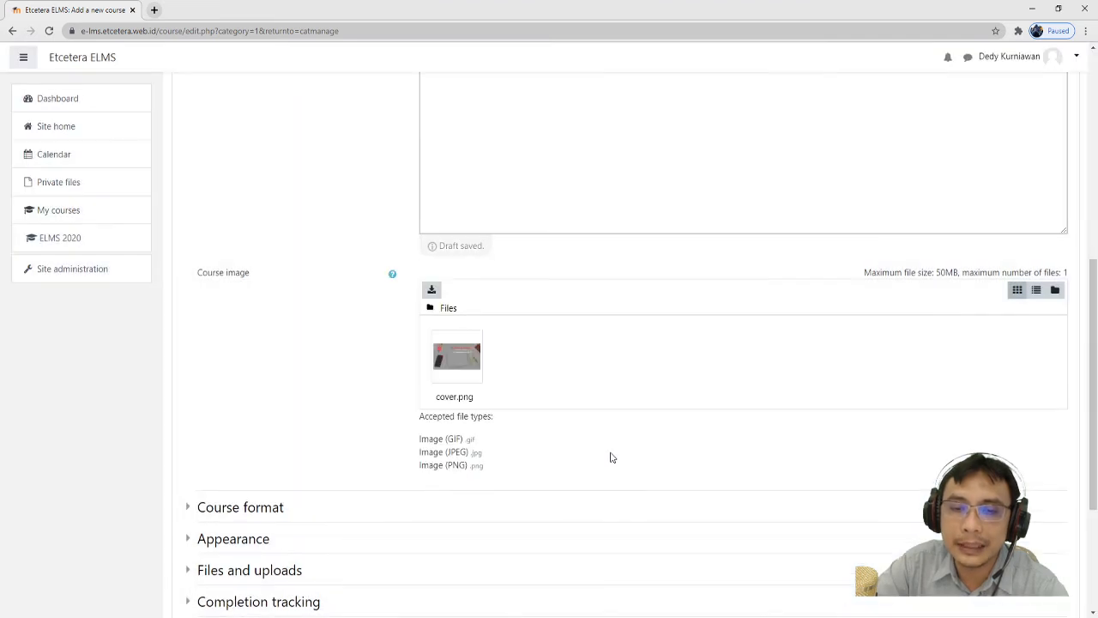
- Review the Course format and Appearance sections without changing anything
scroll(610, 453, "down", 2)
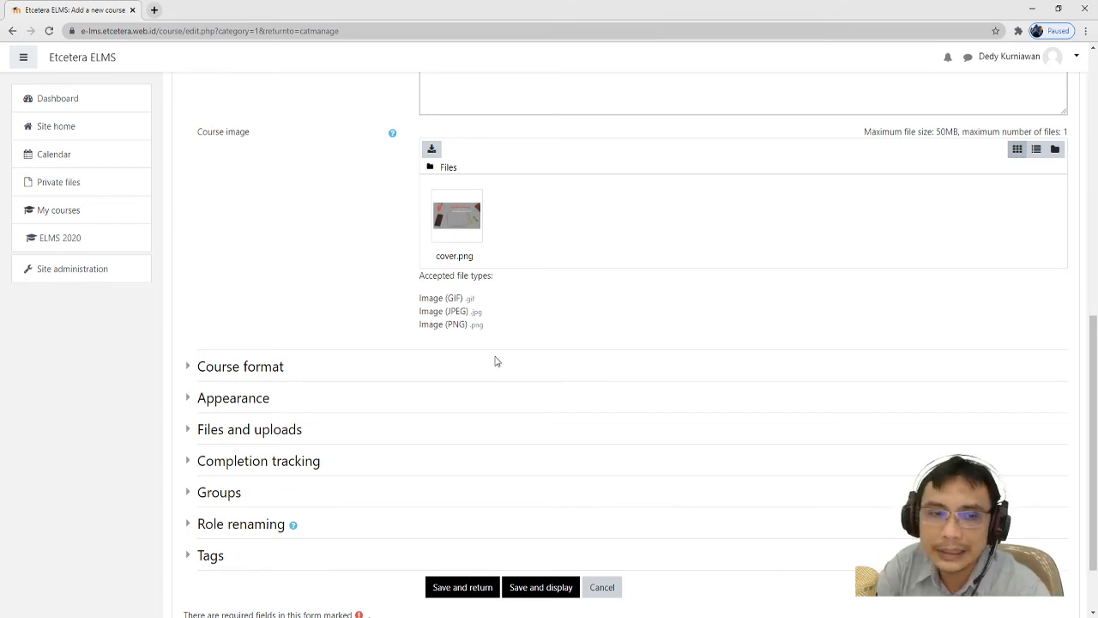
scroll(543, 351, "up", 2)
scroll(421, 348, "down", 2)
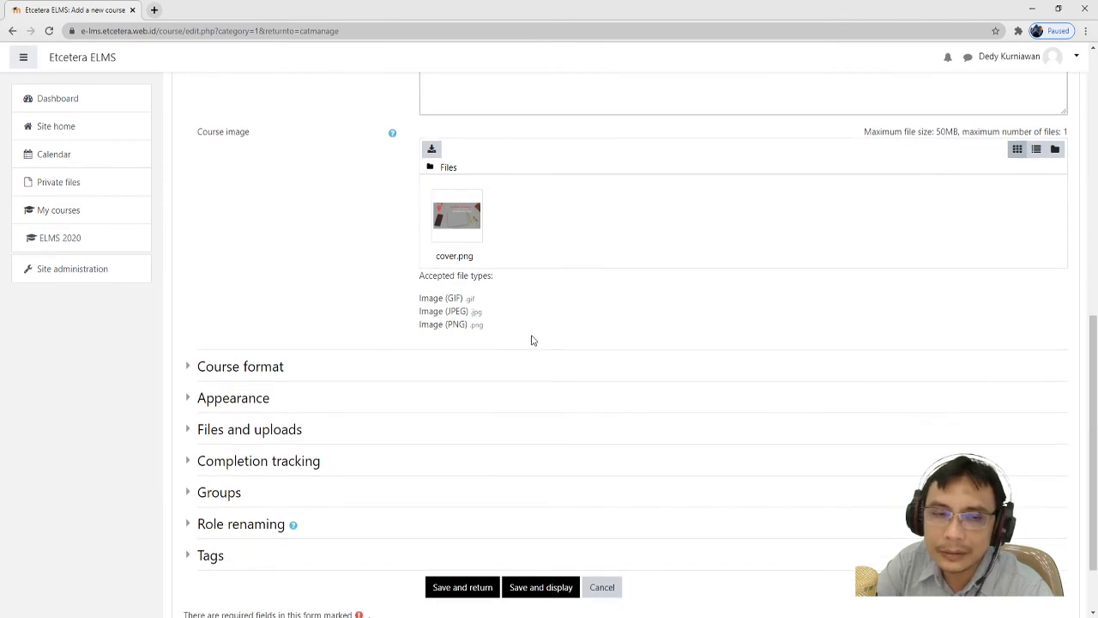
left_click(270, 370)
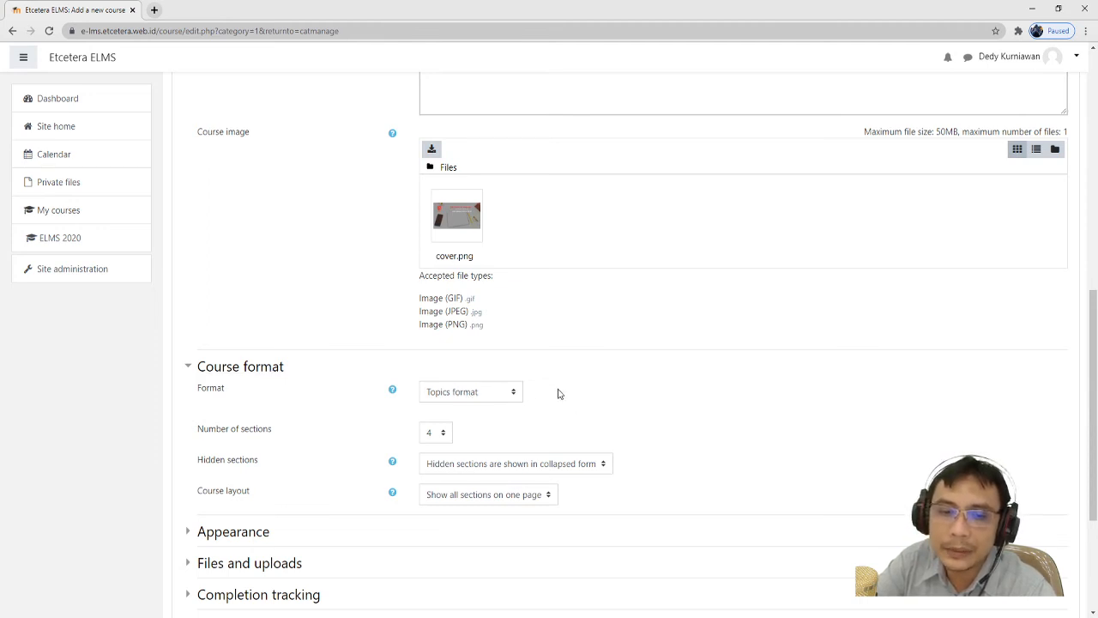
left_click(262, 369)
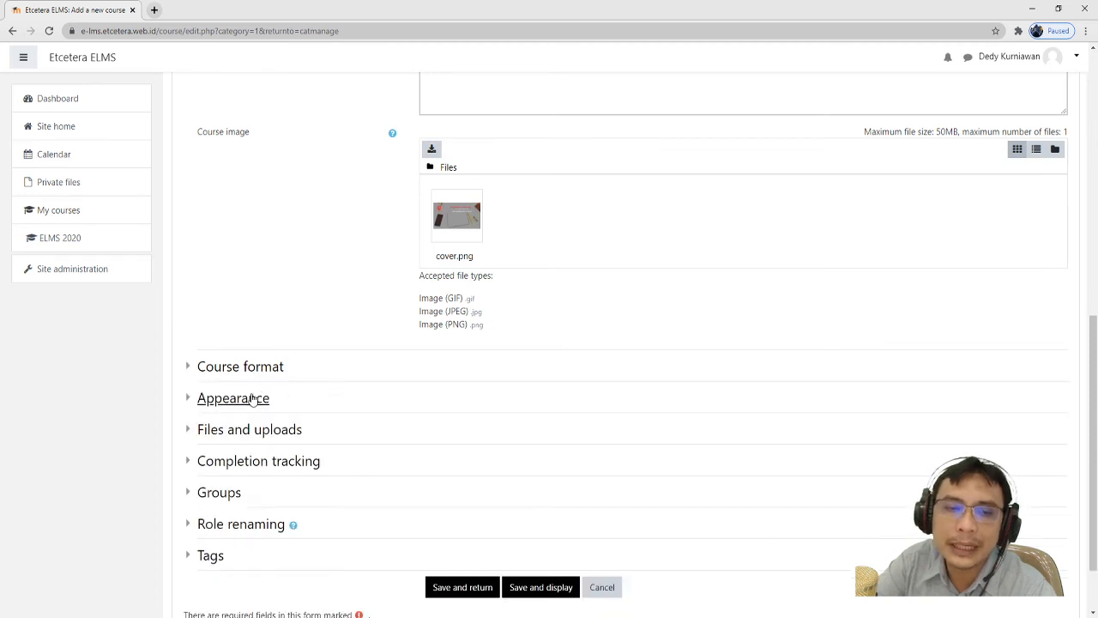
scroll(380, 410, "down", 2)
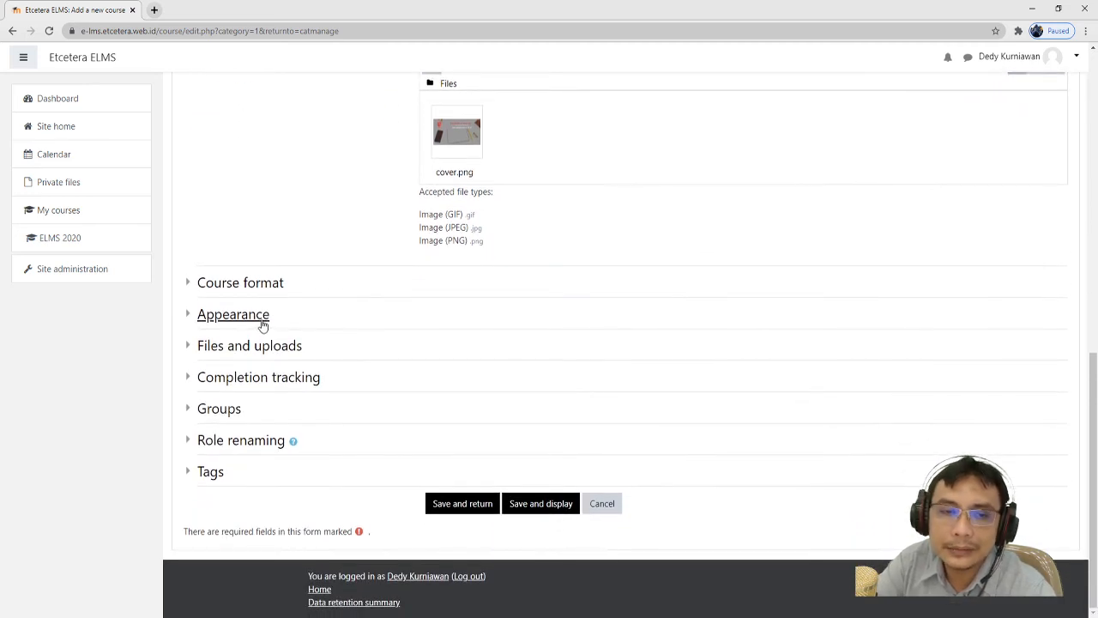
left_click(263, 324)
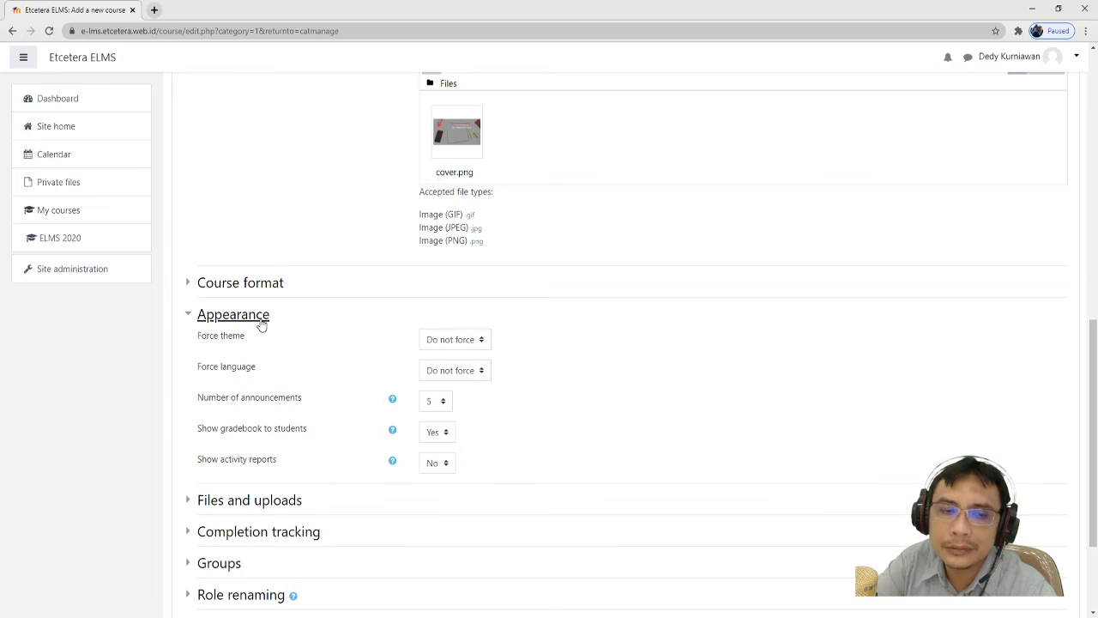
left_click(262, 325)
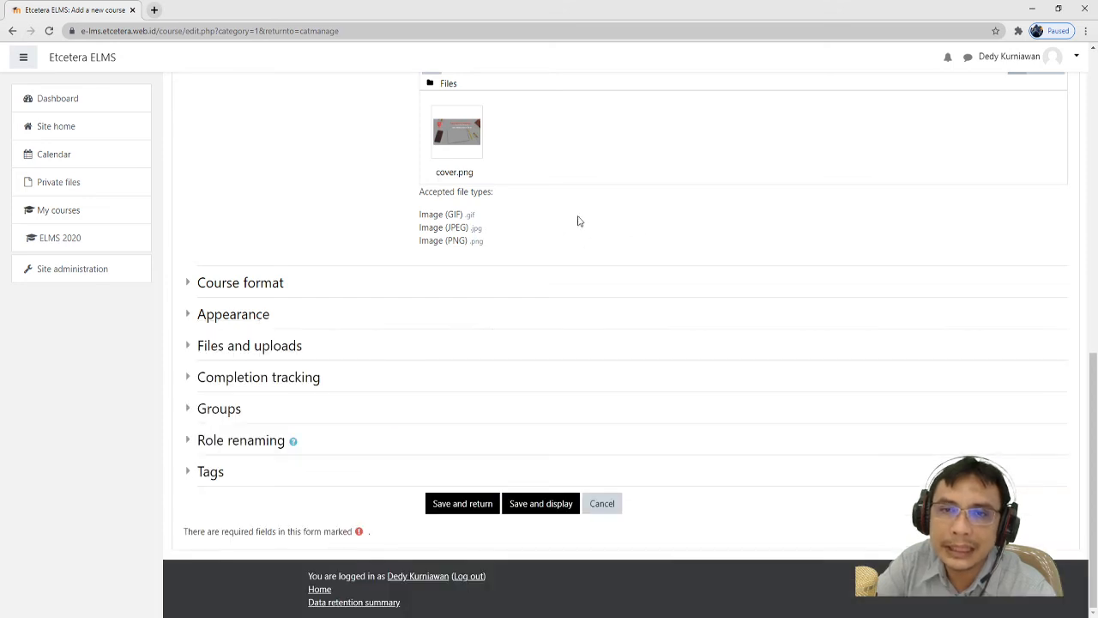
- Review the Files and uploads options, then save the course and return to the list
scroll(632, 244, "up", 2)
scroll(648, 246, "down", 2)
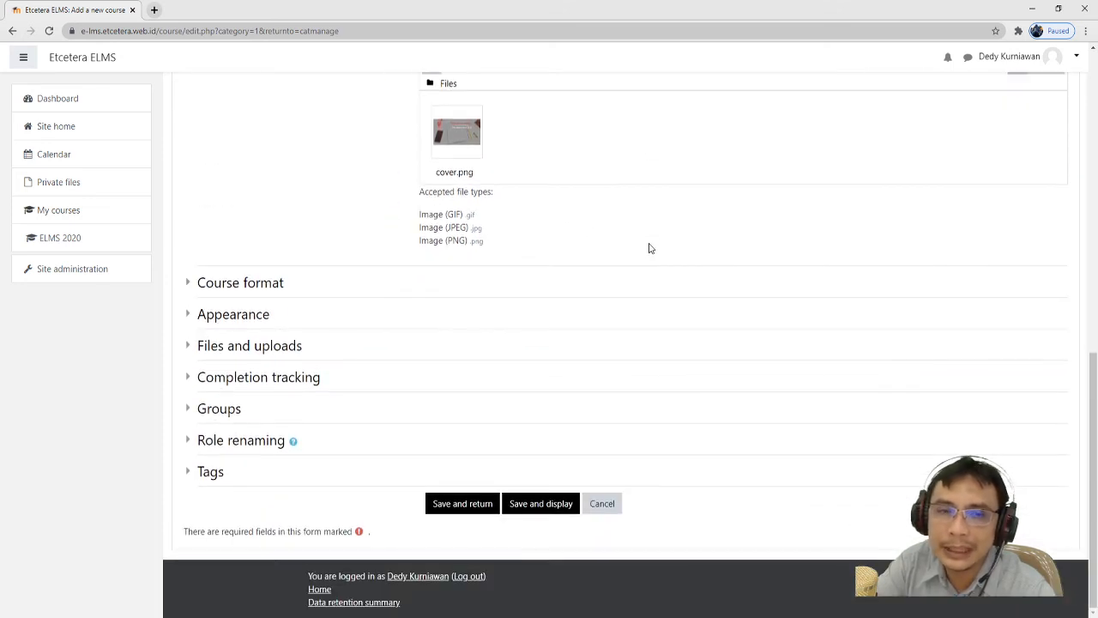
scroll(647, 248, "up", 4)
scroll(617, 259, "down", 3)
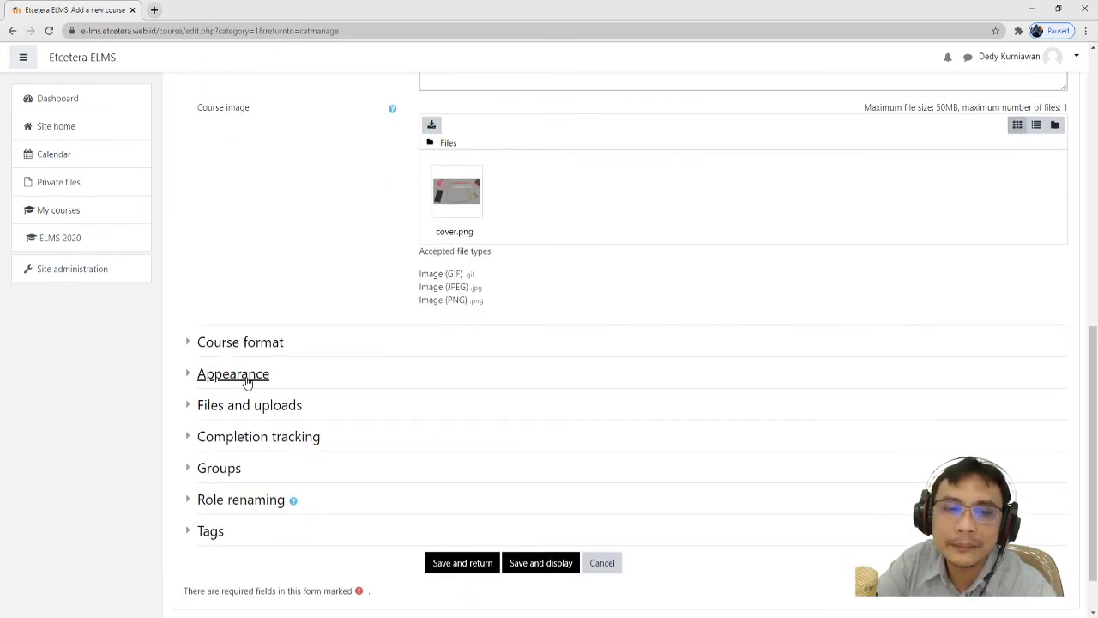
scroll(297, 378, "down", 1)
left_click(286, 351)
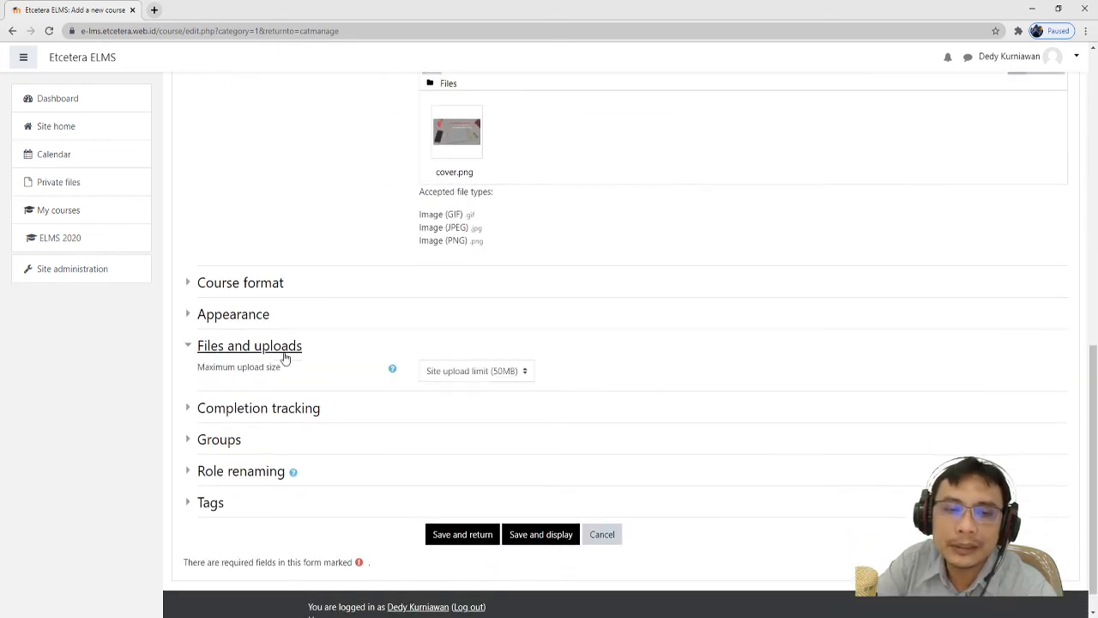
left_click(286, 353)
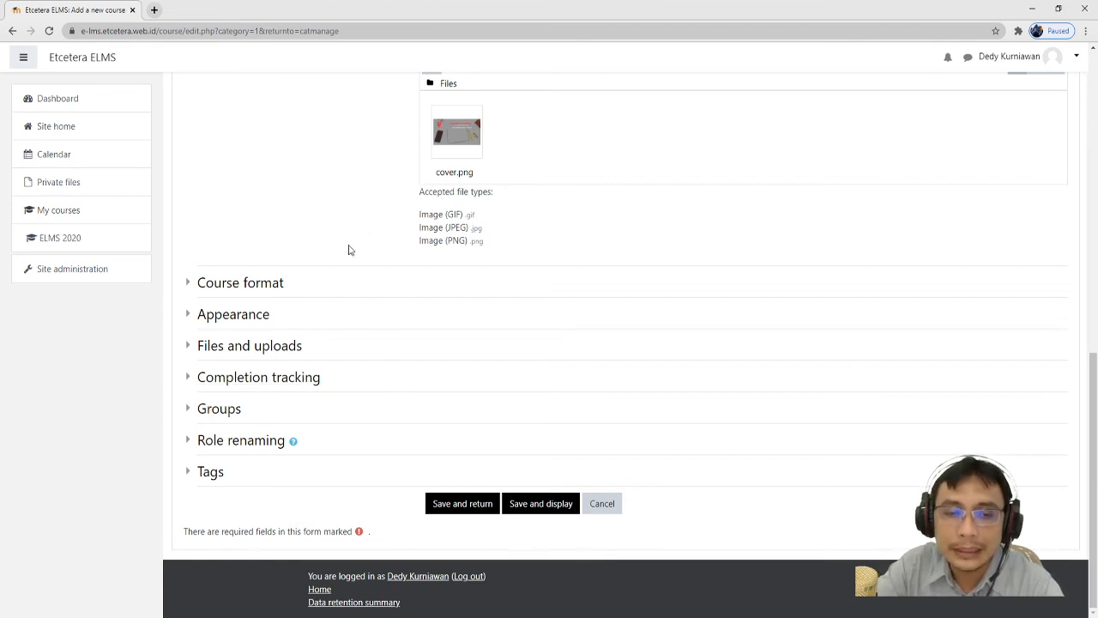
left_click(461, 507)
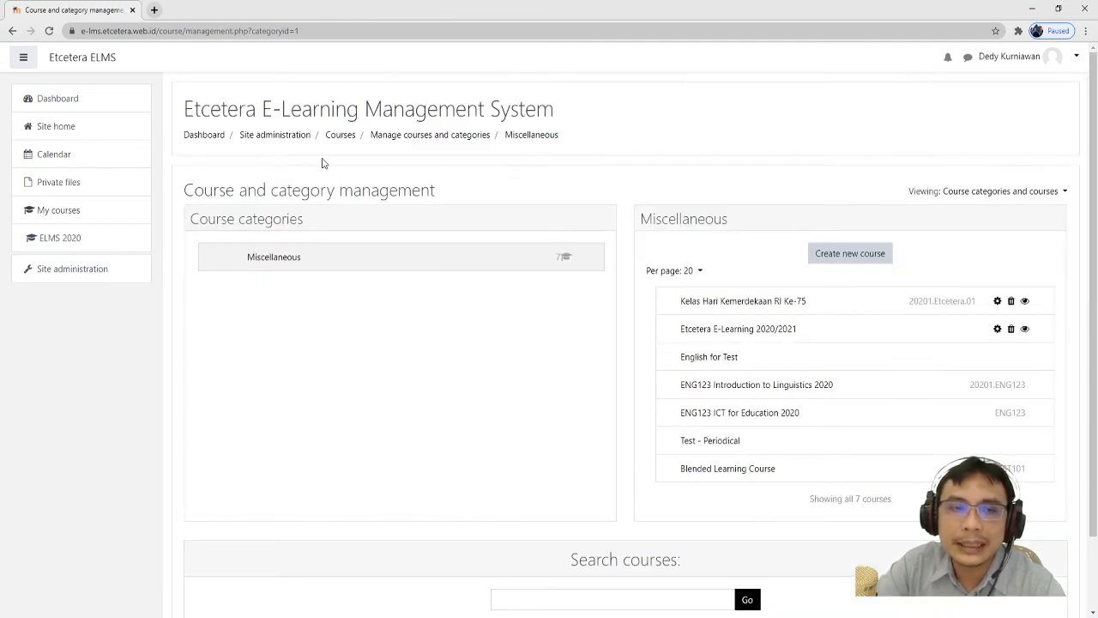
- Confirm the new course appears under Miscellaneous, then go to the Dashboard
scroll(497, 505, "down", 3)
scroll(431, 310, "up", 3)
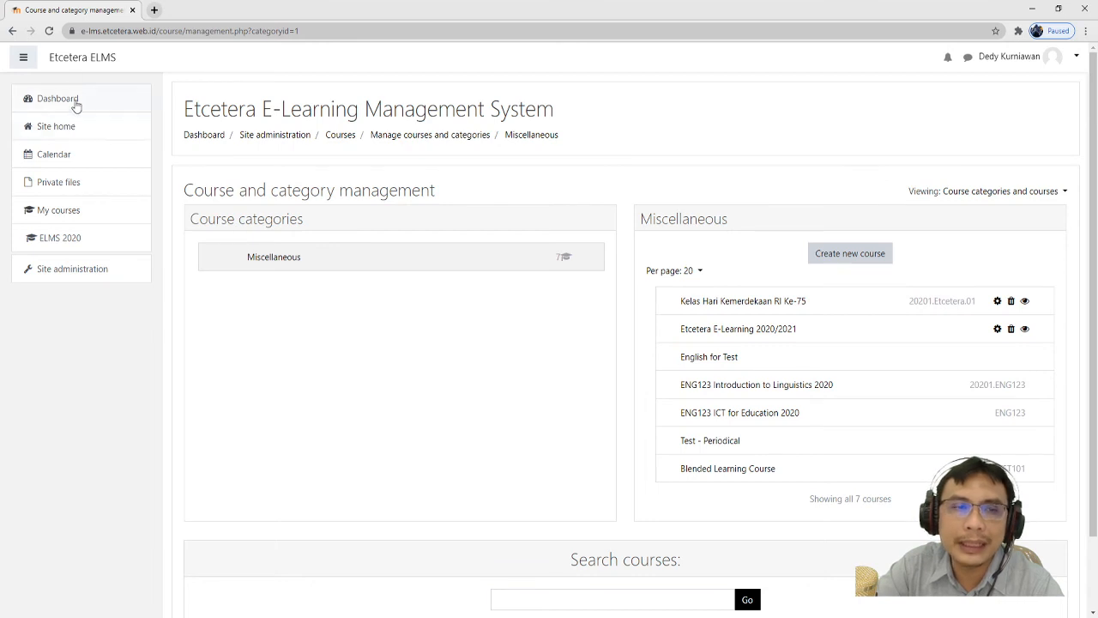
left_click(84, 58)
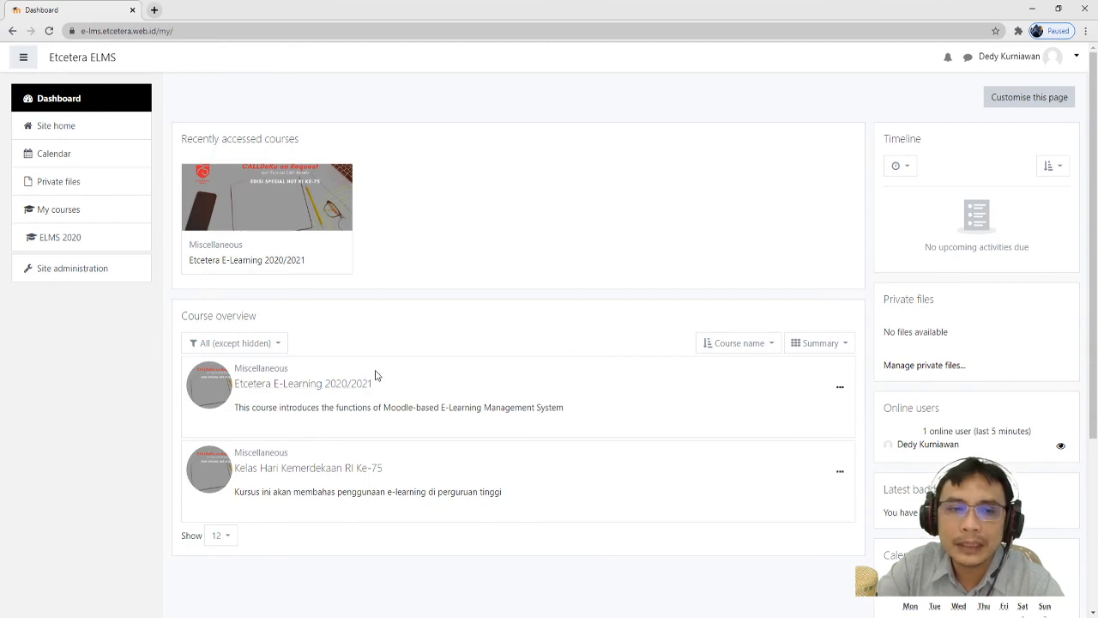
- Switch the Dashboard's Course overview layout from Summary to Card
scroll(378, 374, "down", 2)
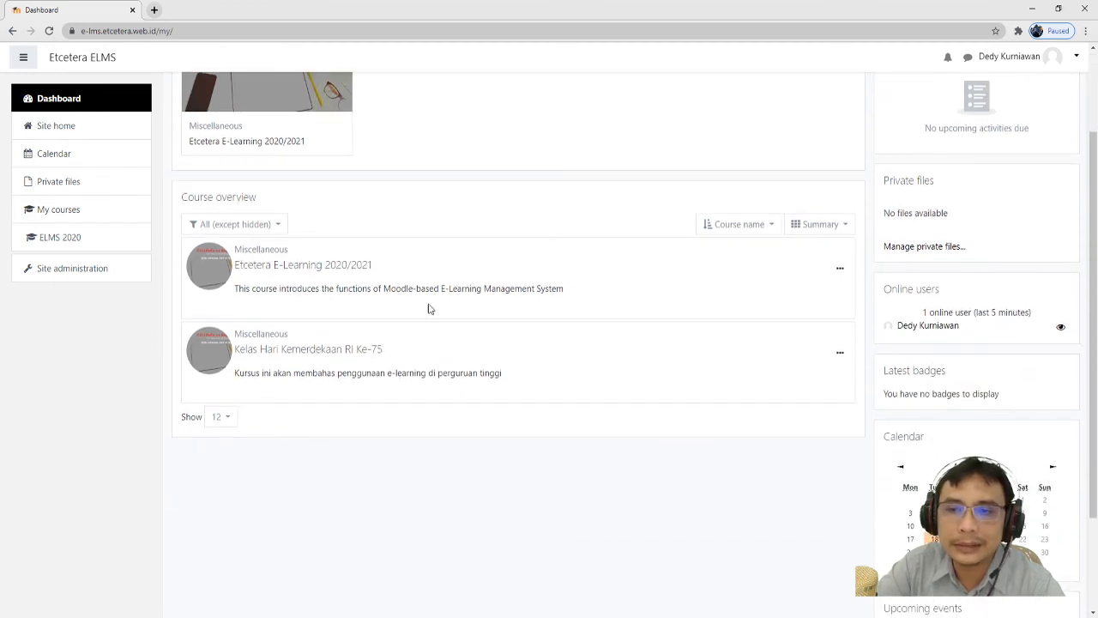
scroll(236, 347, "down", 1)
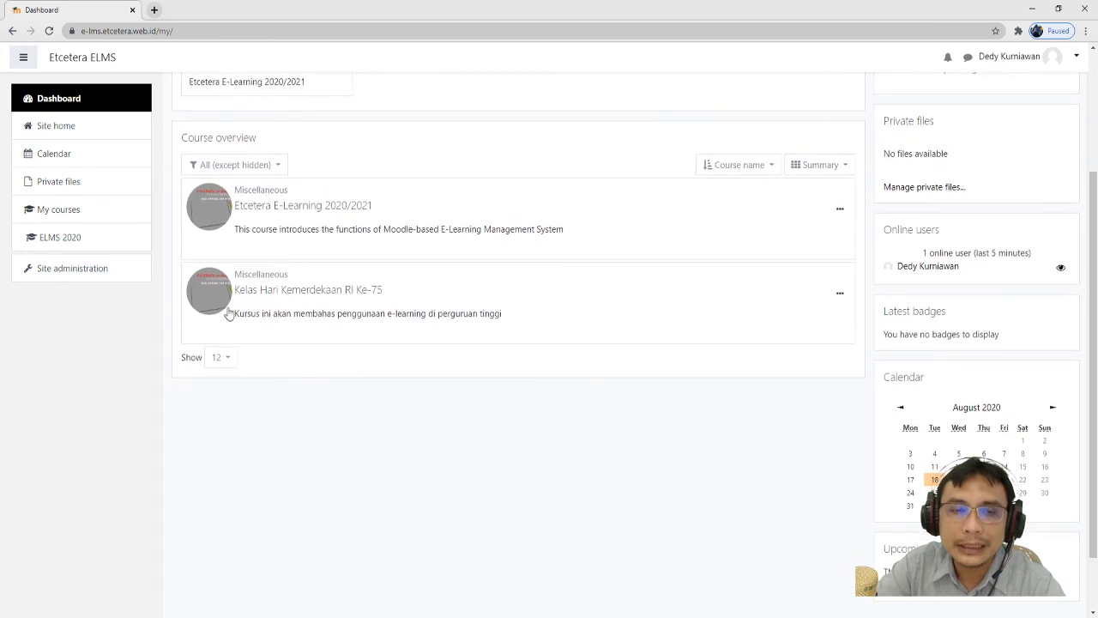
left_click(807, 169)
left_click(808, 192)
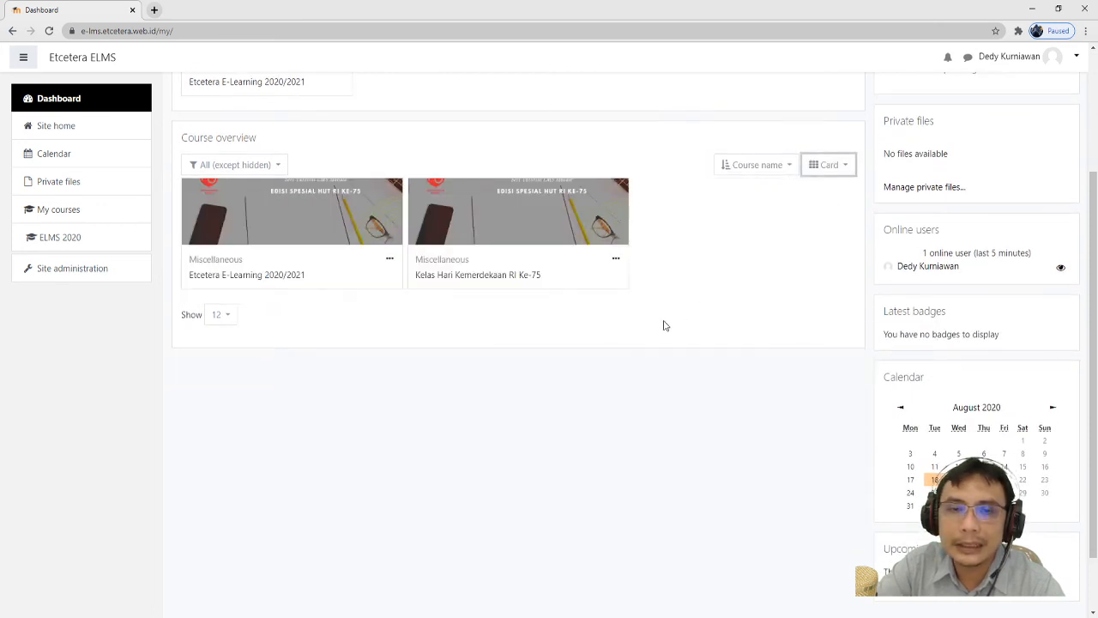
scroll(617, 414, "up", 2)
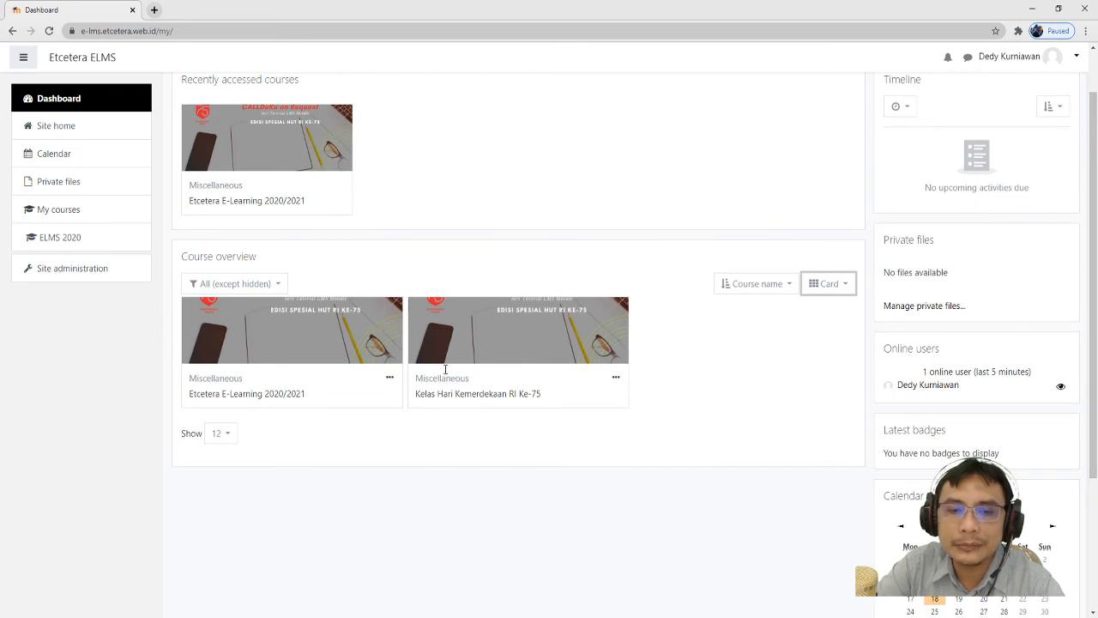
- Highlight the 'Kelas Hari Kemerdekaan RI Ke-75' card title, then clear the selection
left_click_drag(554, 402, 417, 393)
left_click(412, 398)
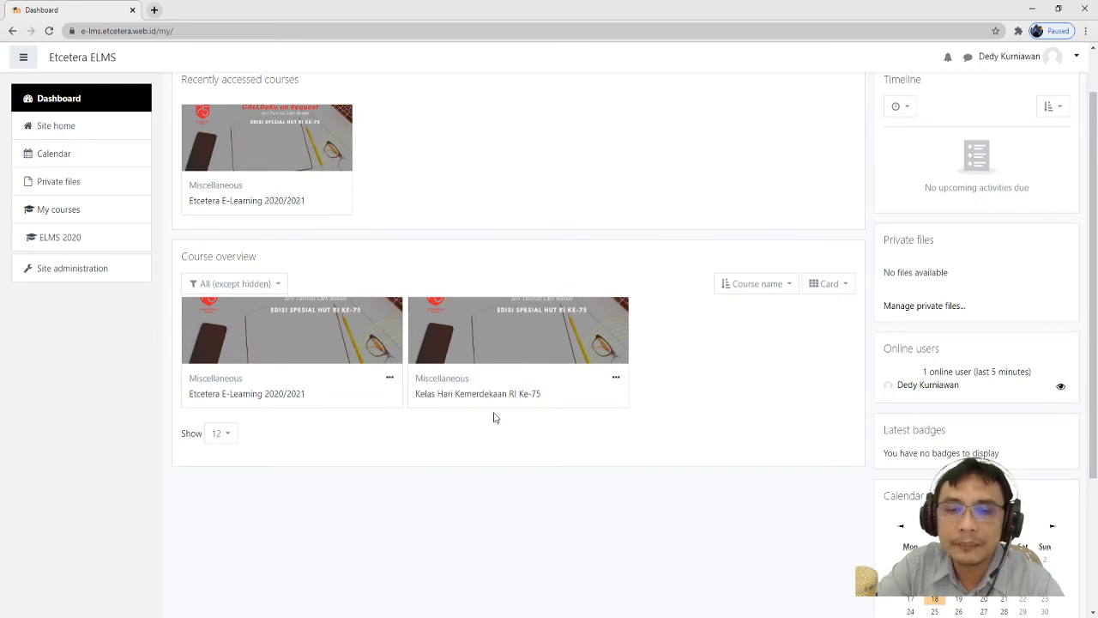
left_click_drag(479, 384, 413, 383)
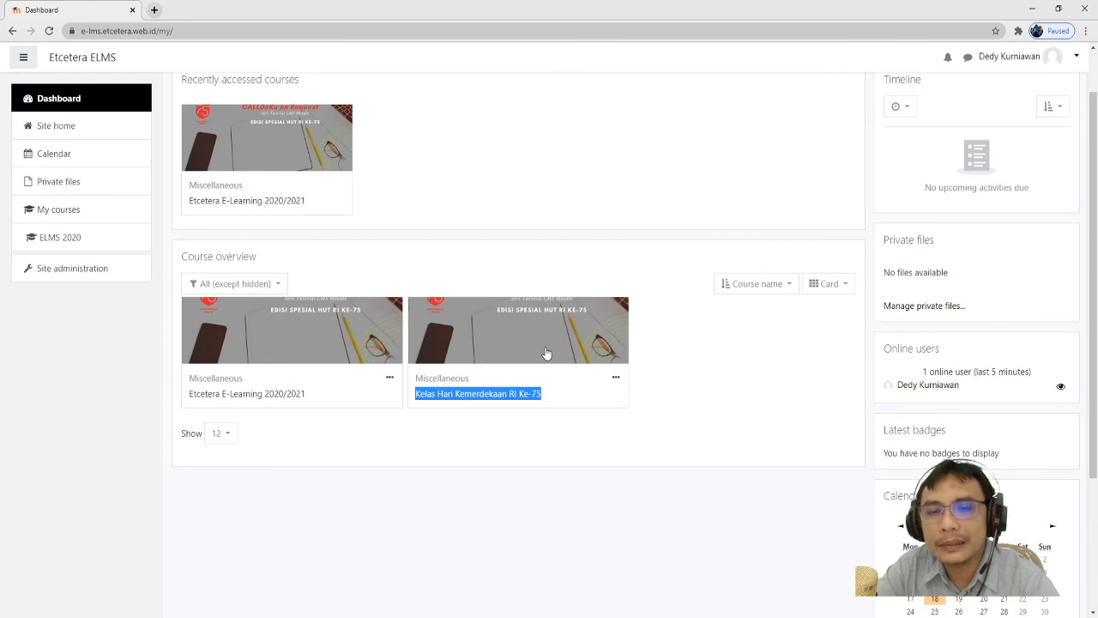
scroll(549, 354, "up", 1)
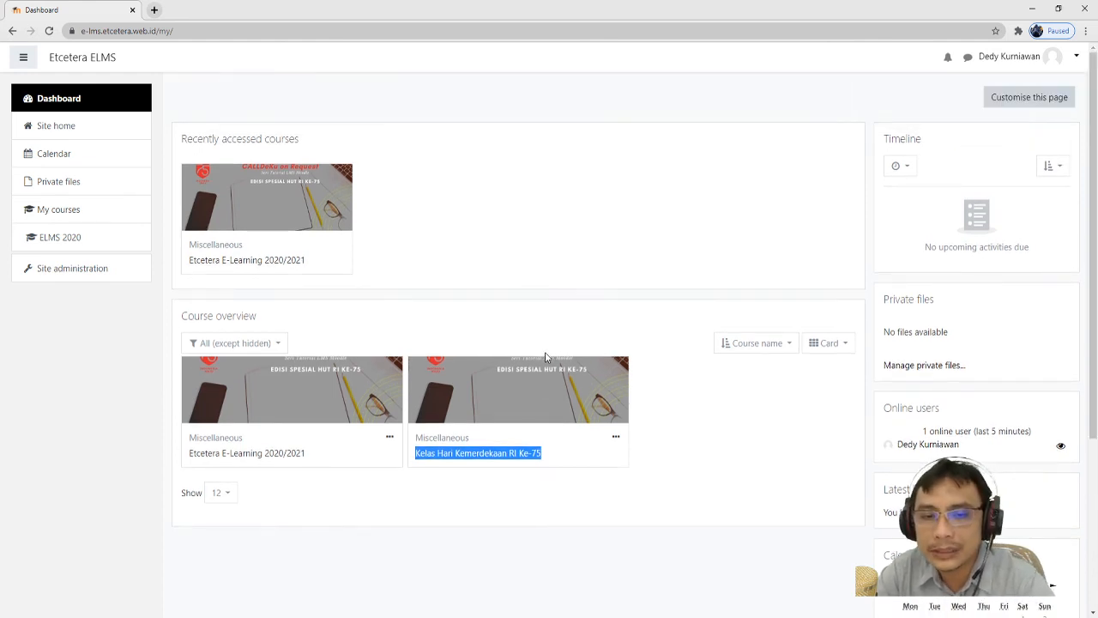
left_click(725, 424)
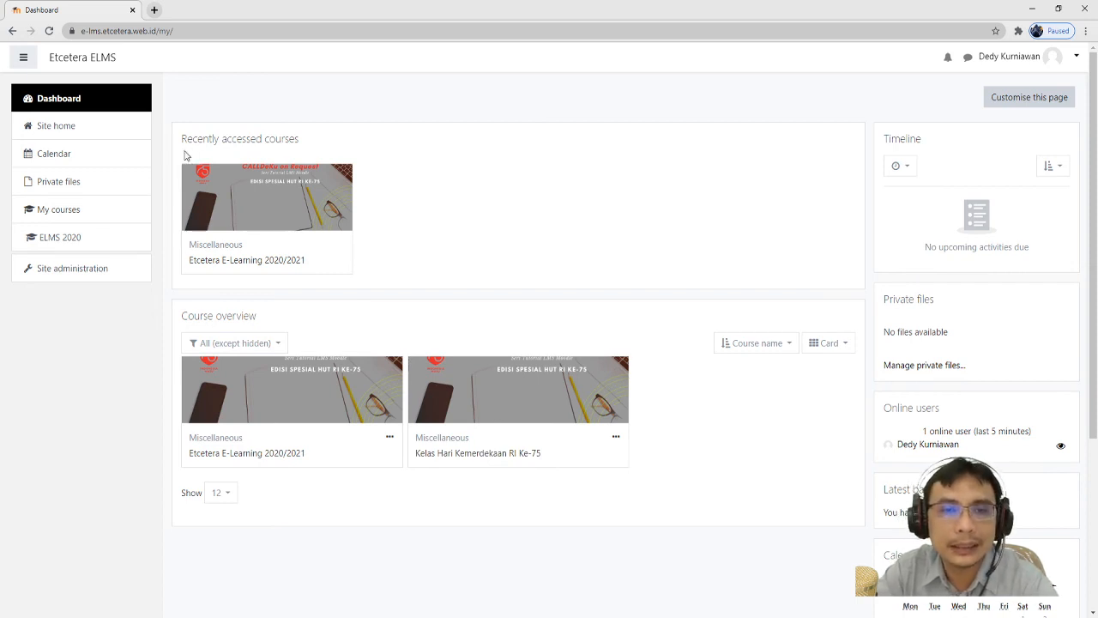
- Check Site home, then return to the Dashboard and open the Kelas Hari Kemerdekaan RI Ke-75 course
left_click(62, 127)
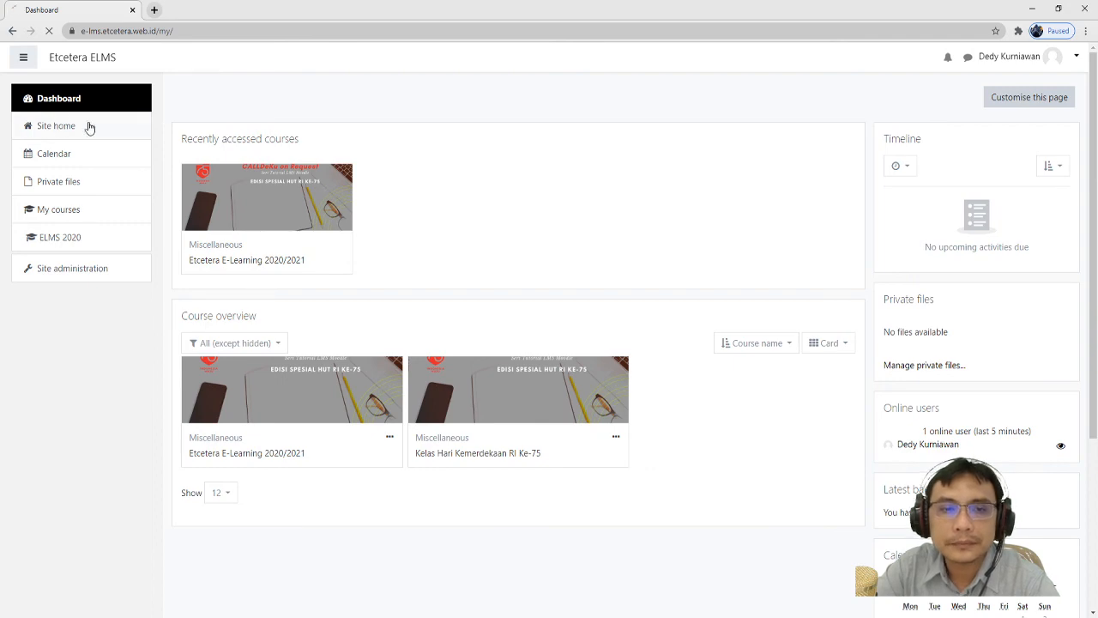
scroll(446, 251, "down", 2)
scroll(447, 251, "up", 2)
left_click(98, 100)
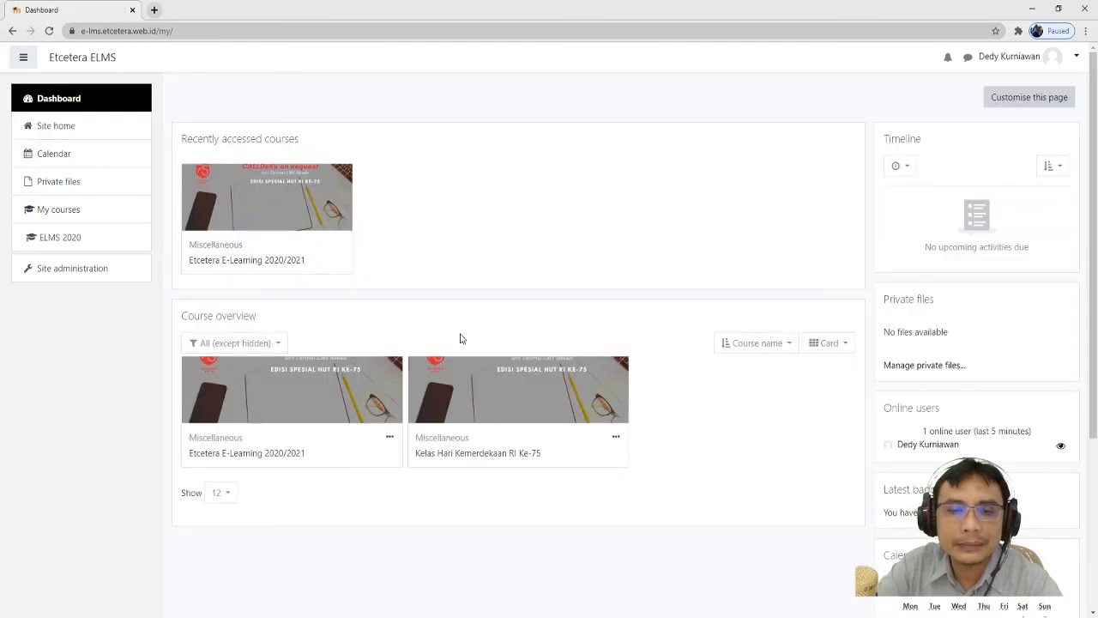
left_click(473, 459)
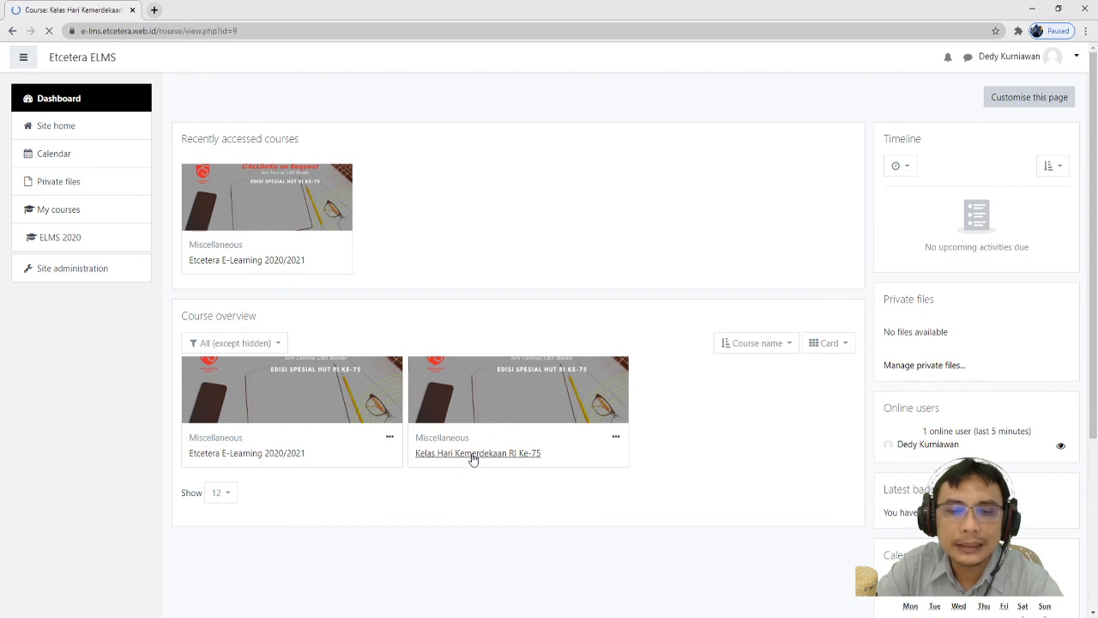